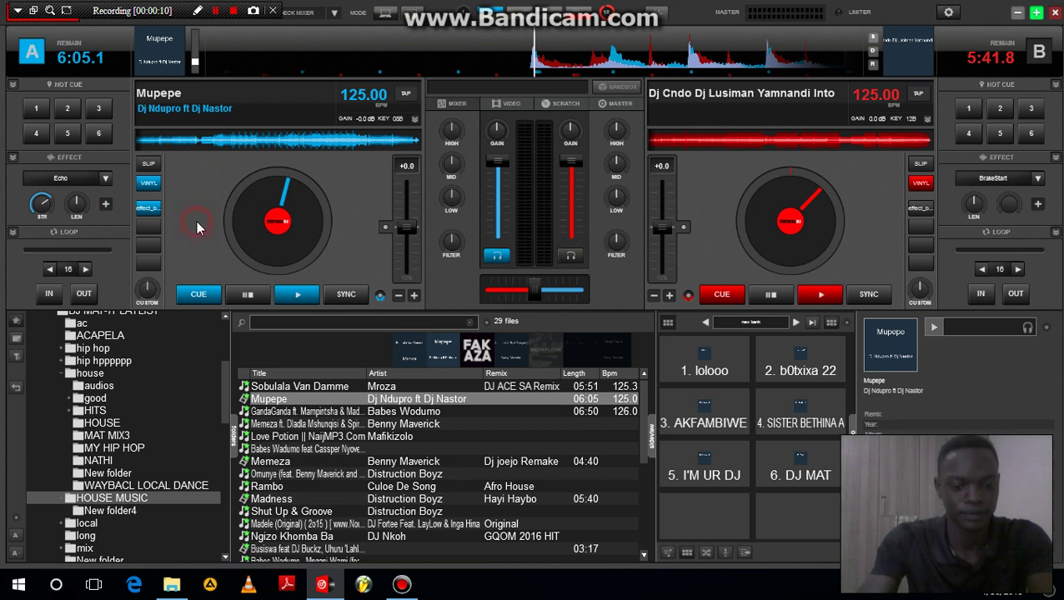
Start playing Mupepe on deck A and switch the Echo effect on and off in short bursts
key("space")
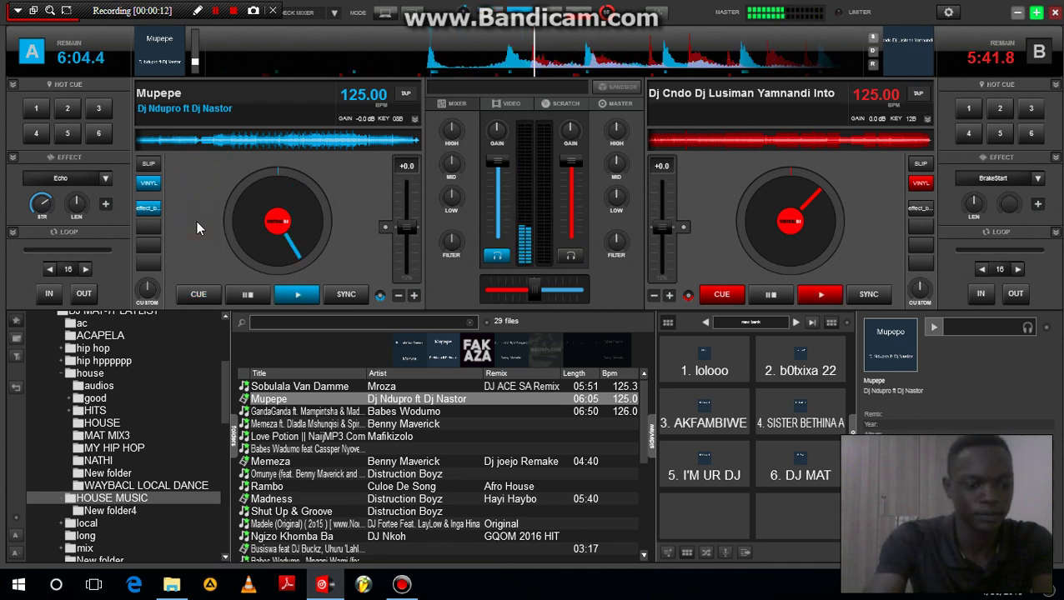
key("e")
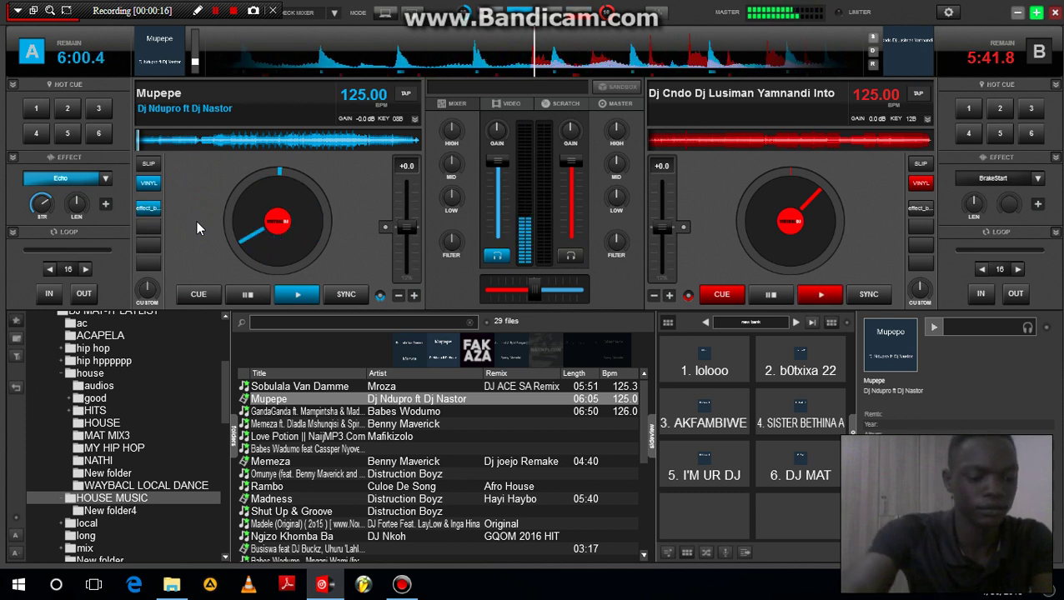
key("e")
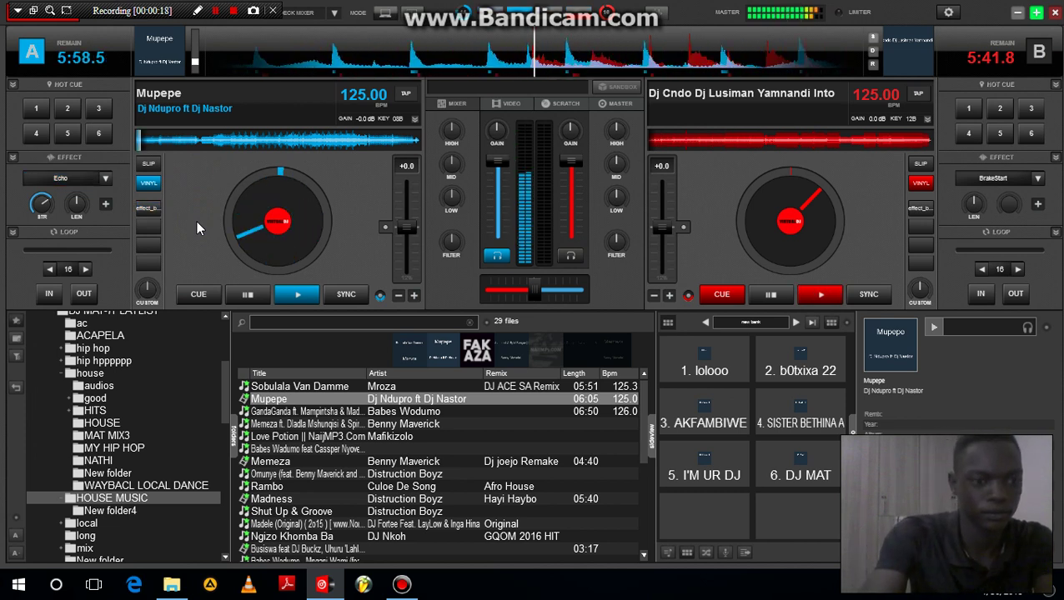
key("e")
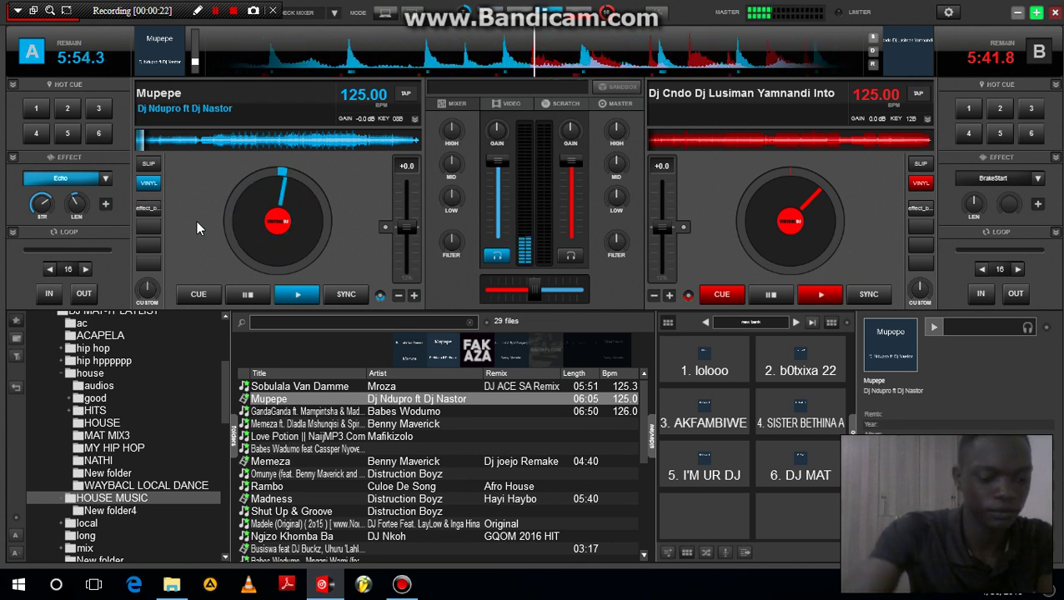
key("e")
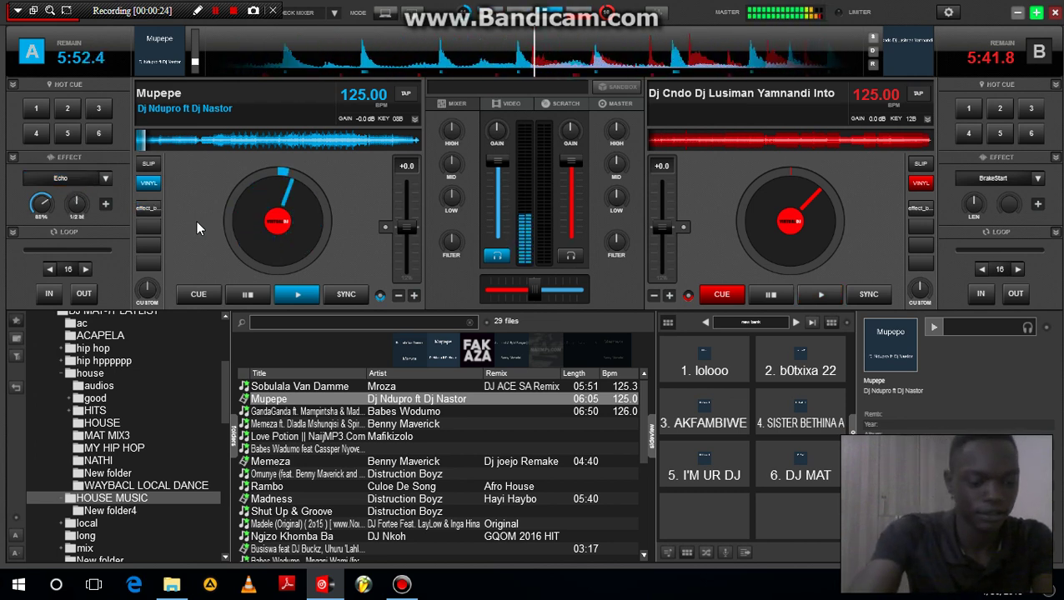
key("e")
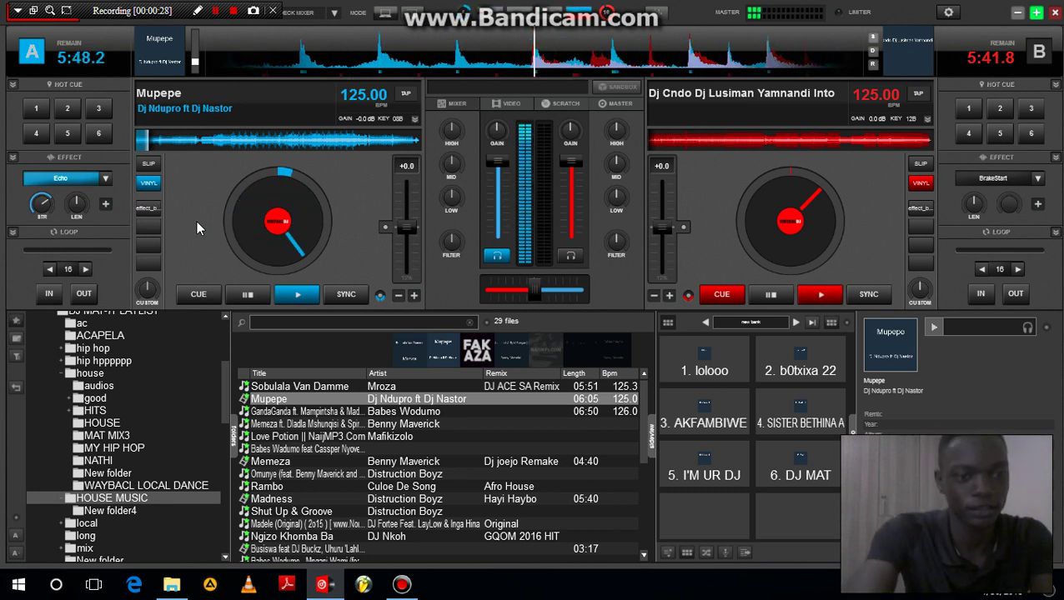
key("e")
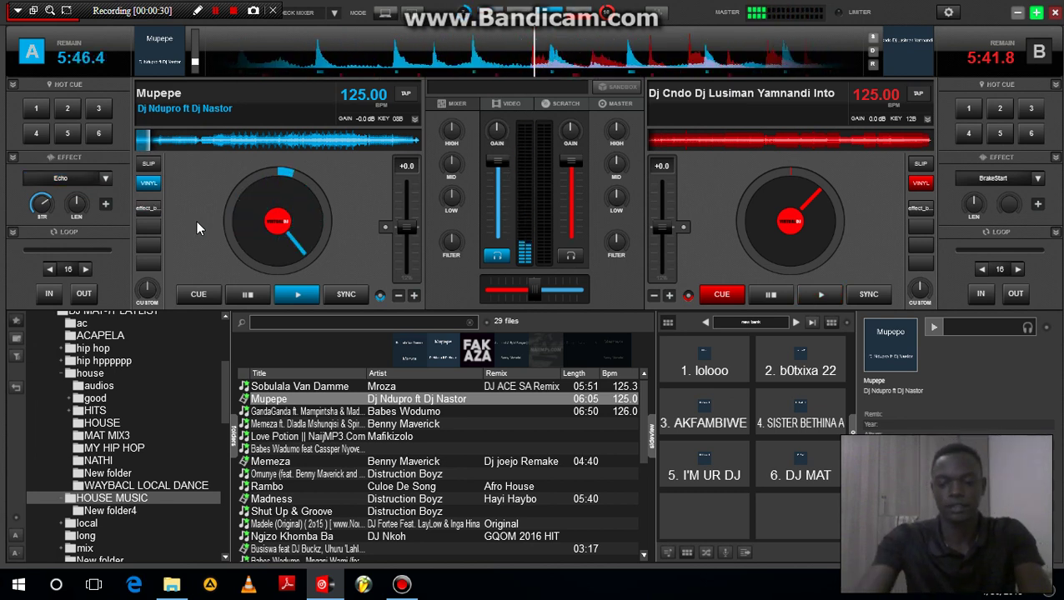
Take control of deck B, start a 16-beat loop on its track, and adjust its volume fader
key("Tab")
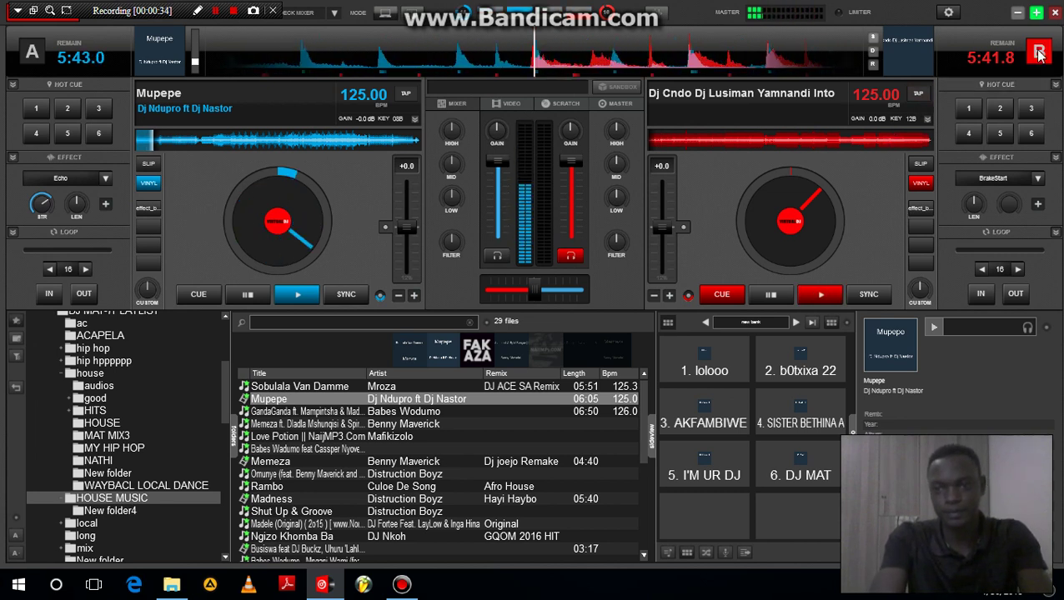
left_click_drag(576, 171, 582, 280)
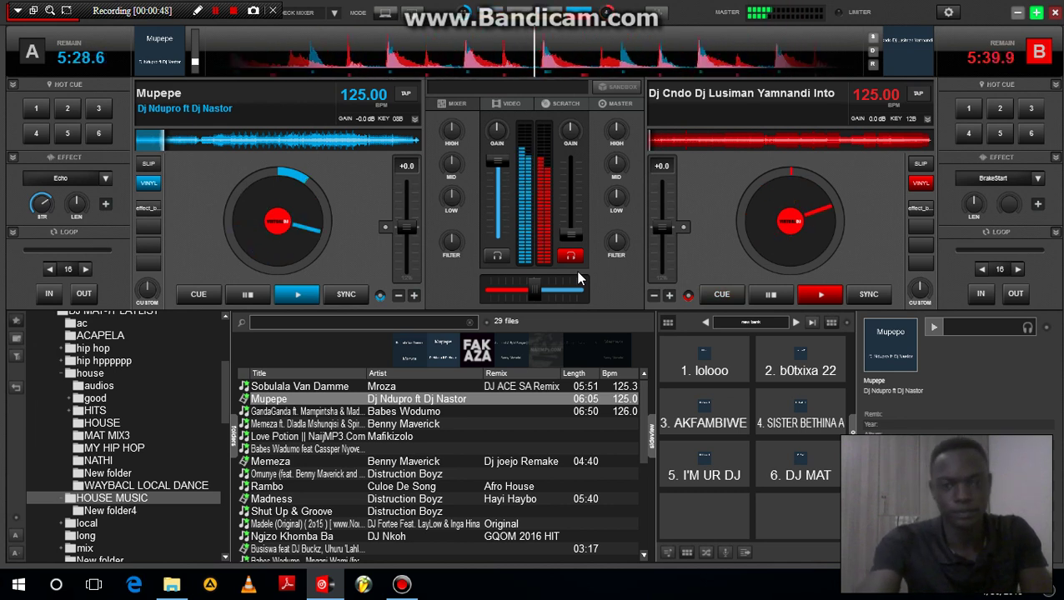
key("l")
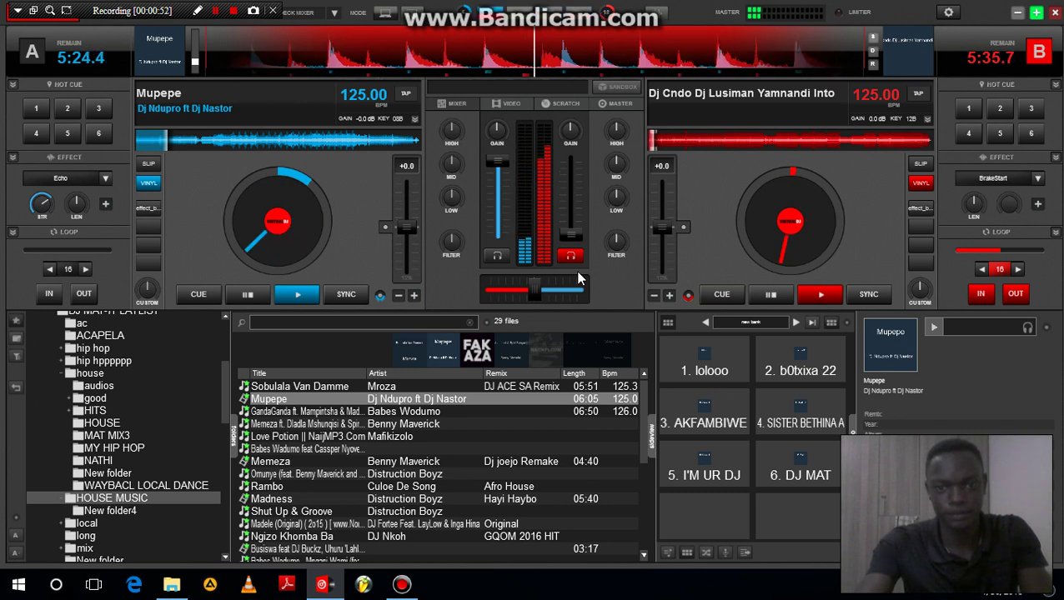
key("Up")
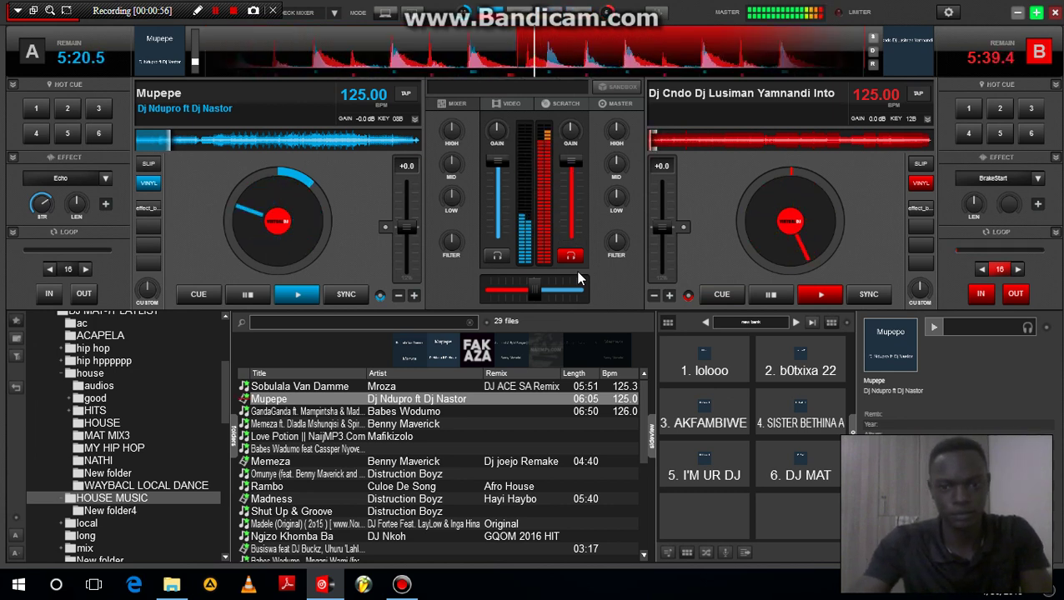
key("Down")
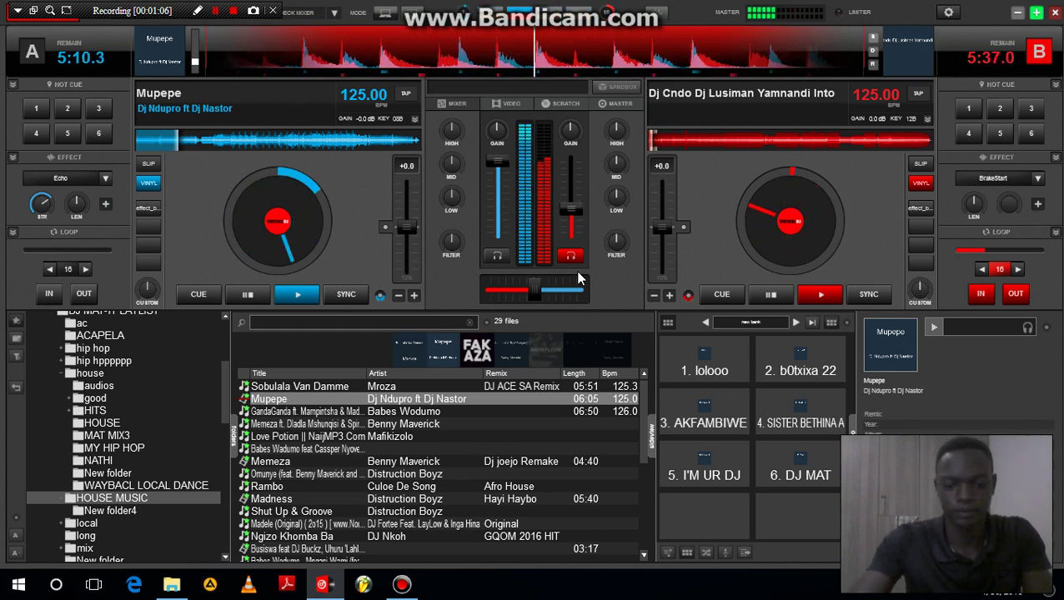
Switch control to deck A and back to deck B, and apply the Echo effect to deck B's track
key("Tab")
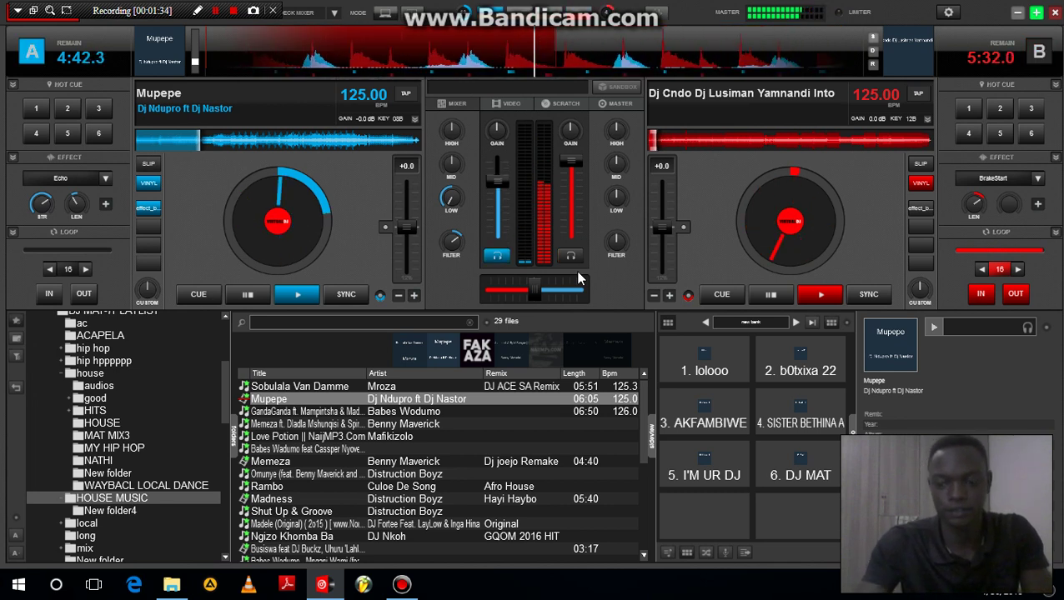
key("Tab")
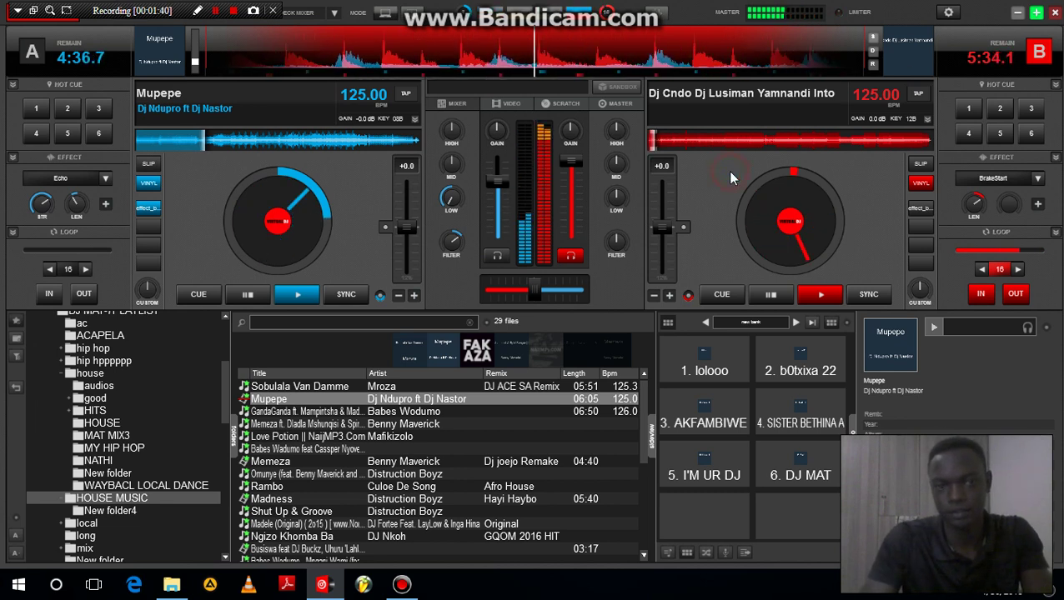
key("e")
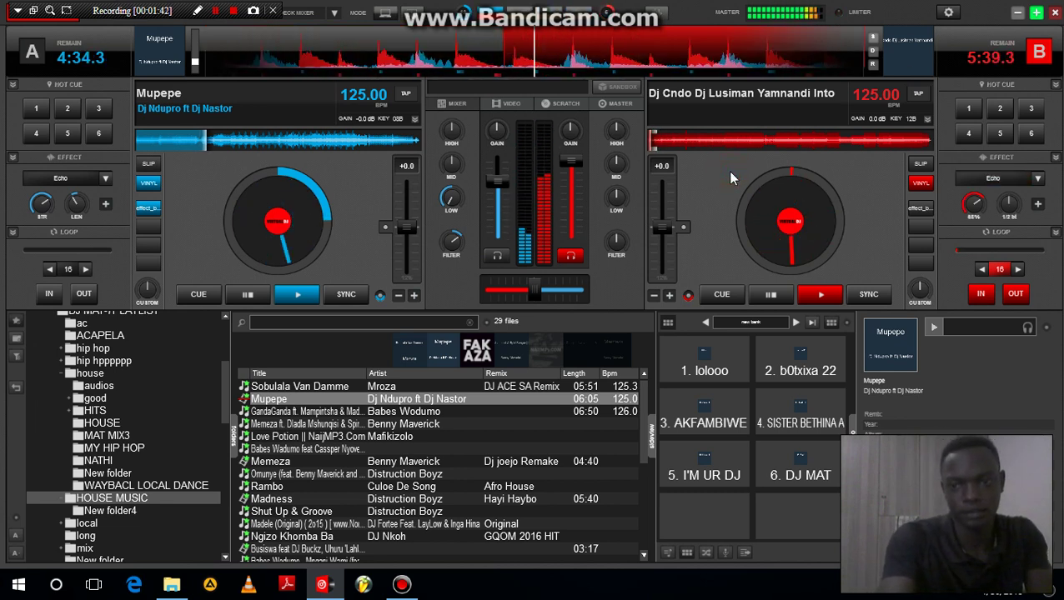
key("e")
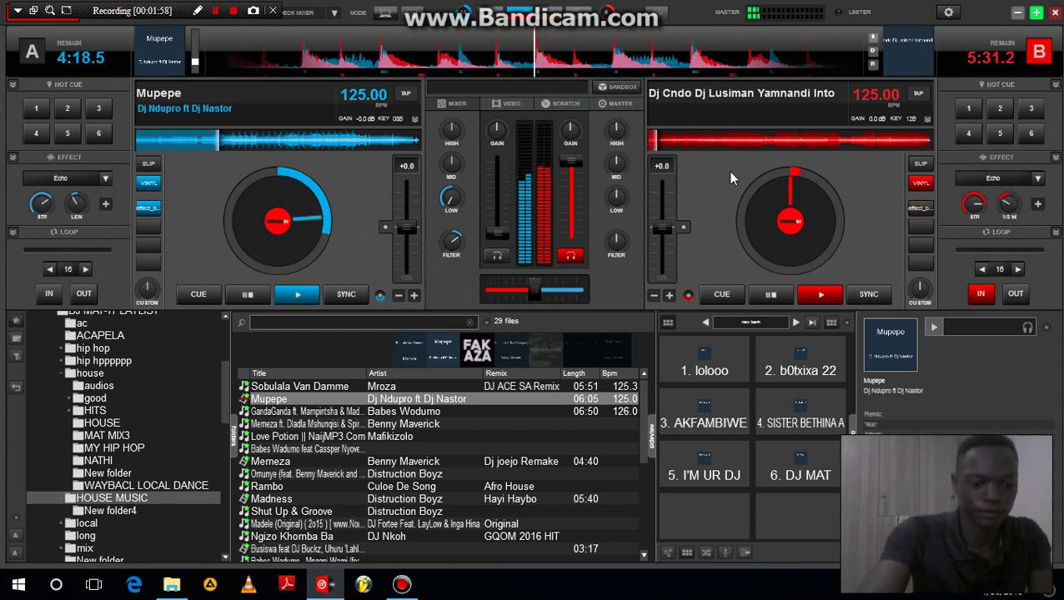
key("e")
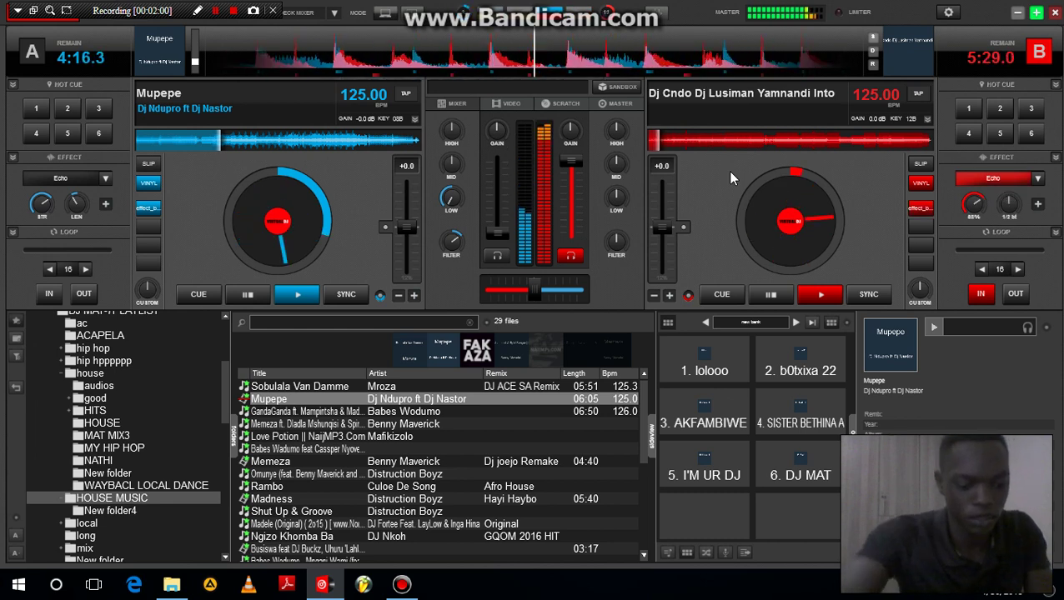
Find the Busiswa feat DJ Buckz, Uhuru 'Lahla' video in the HOUSE MUSIC list and load it onto deck A
key("F2")
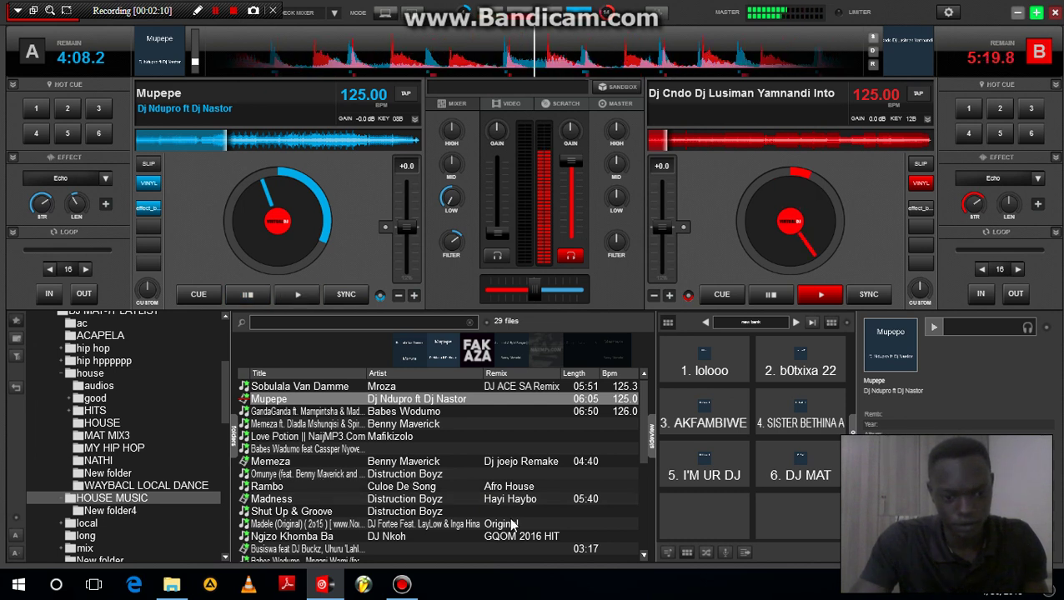
left_click(644, 554)
left_click(644, 555)
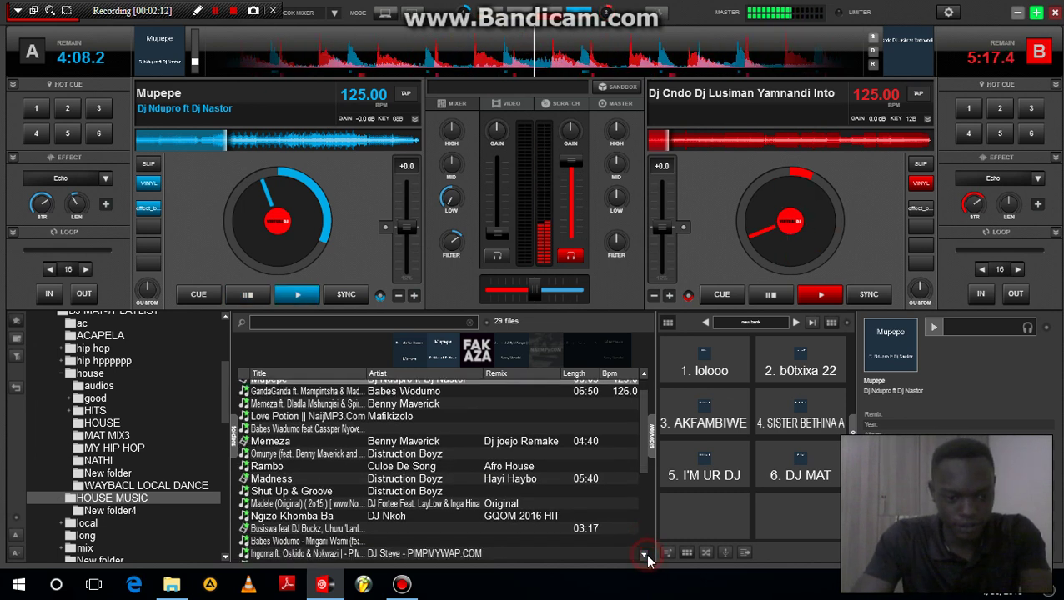
left_click(644, 554)
left_click(305, 516)
left_click_drag(308, 302, 300, 254)
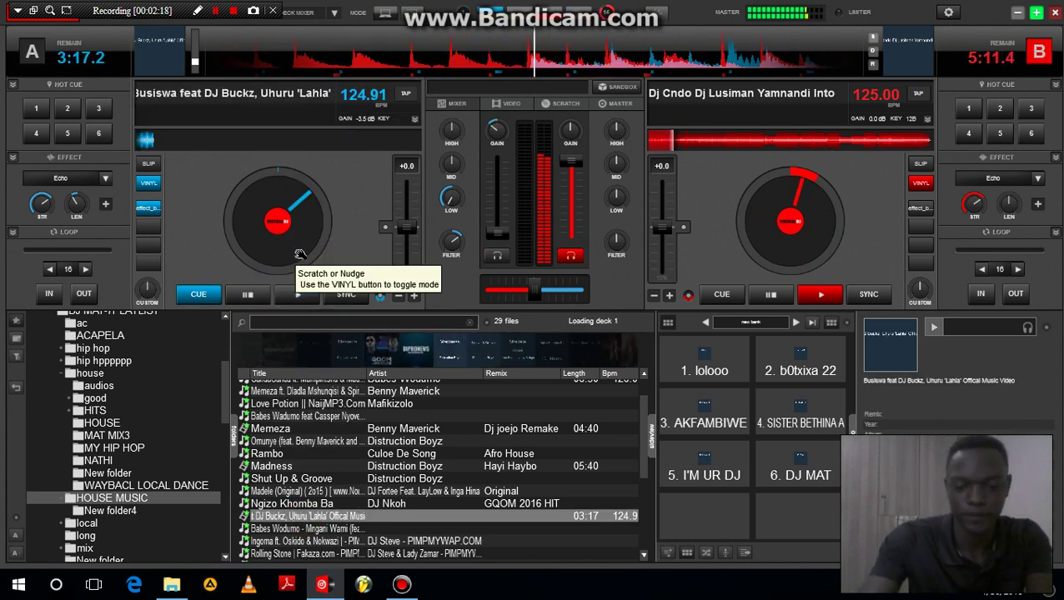
Apply a short burst of Echo to the track playing on deck B
key("space")
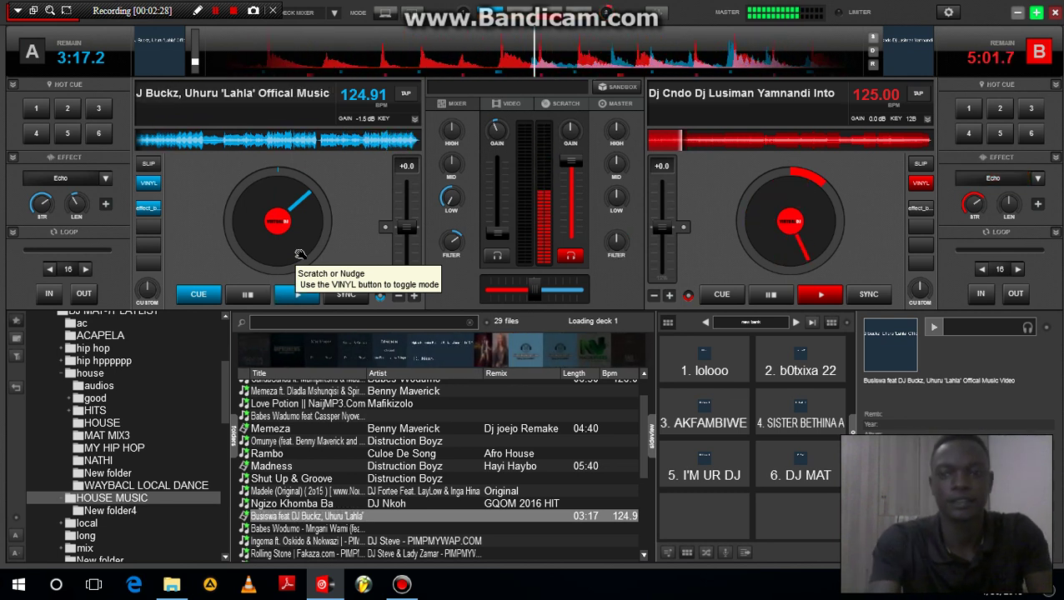
key("e")
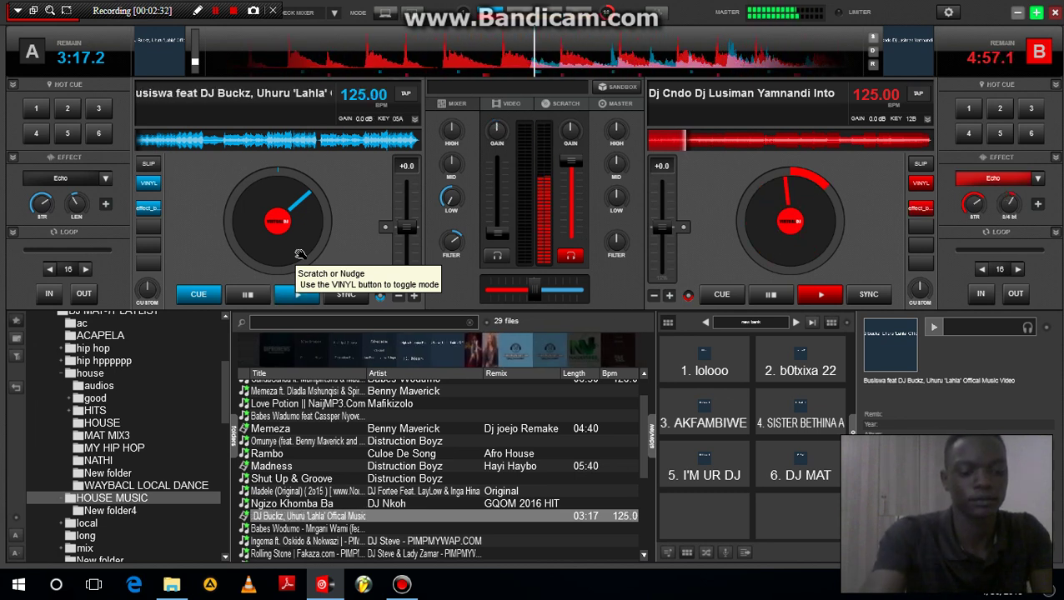
key("e")
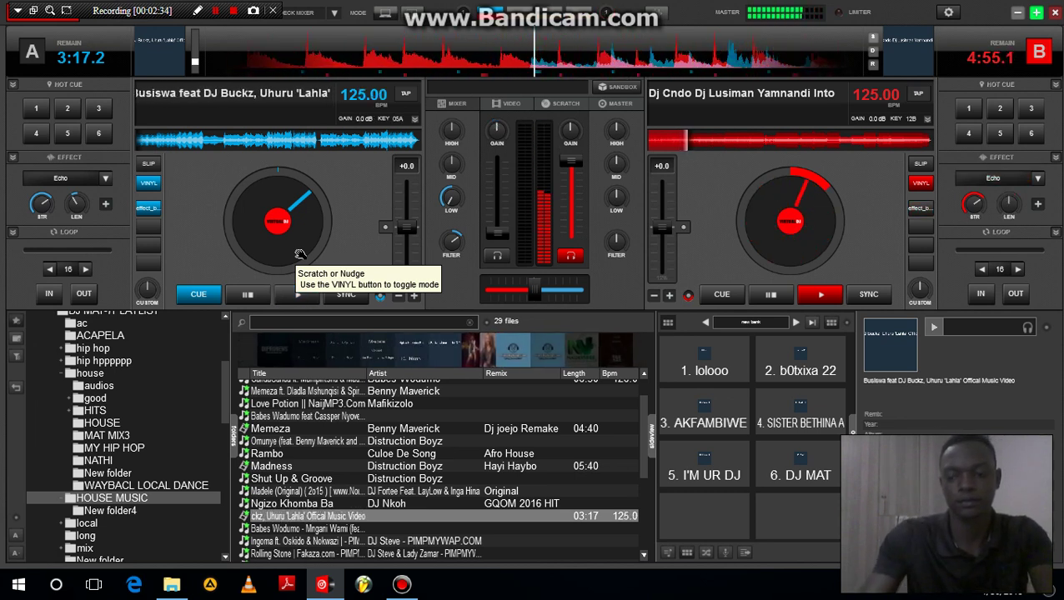
Take control of deck A, start 'Lahla' in time with deck B, and loop 16 beats of it
key("Tab")
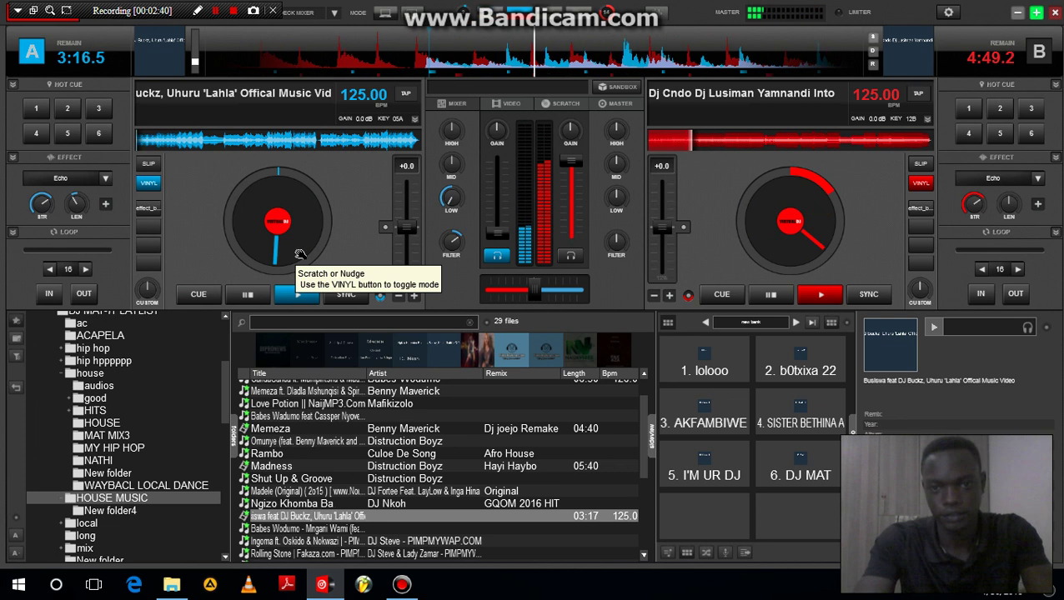
key("space")
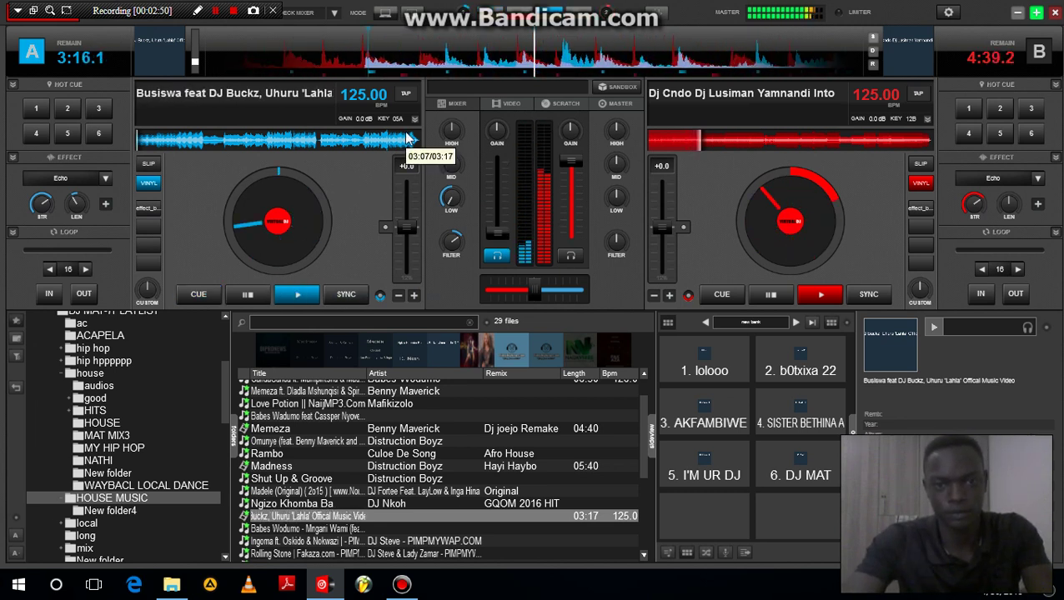
key("space")
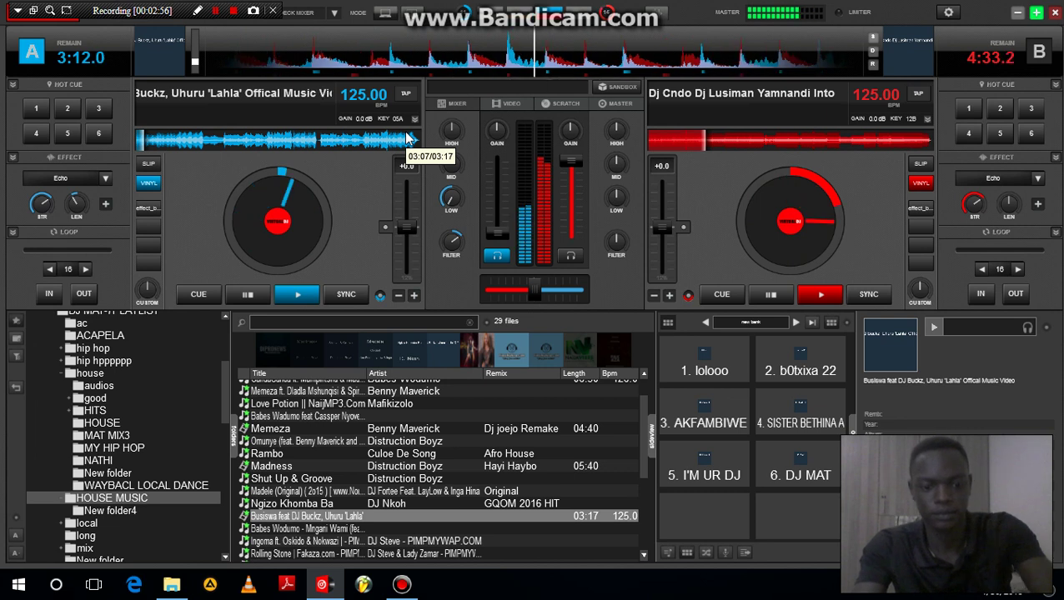
key("l")
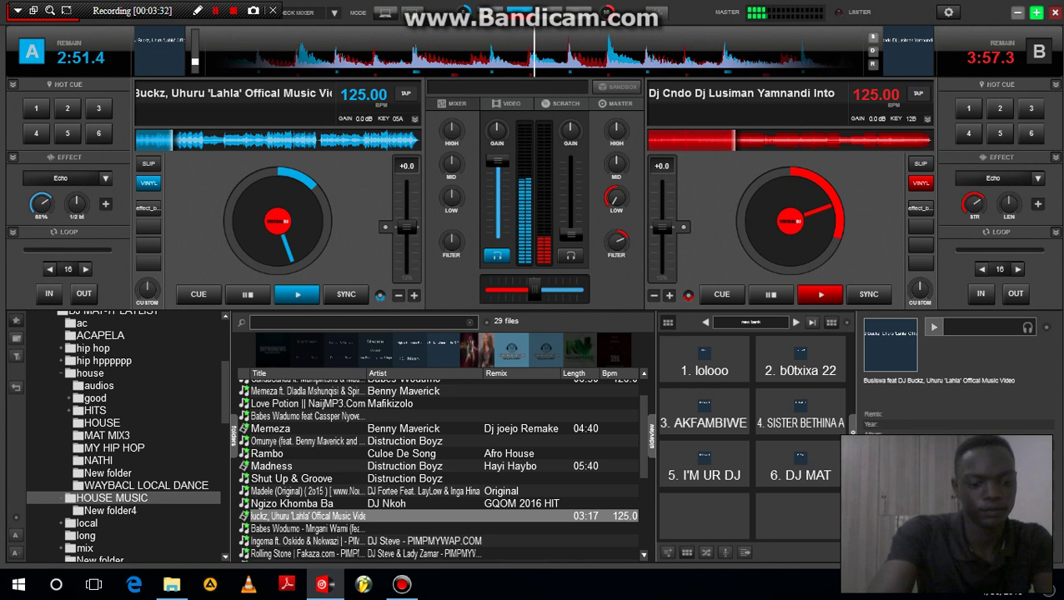
Switch the Echo effect on and off repeatedly in short bursts on 'Lahla' playing on deck A
key("e")
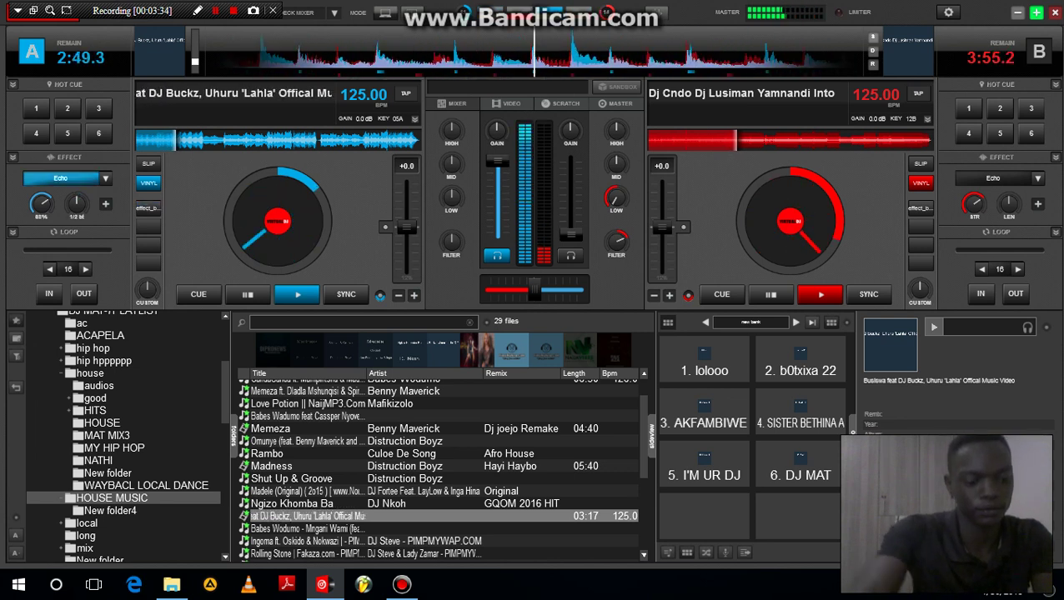
key("e")
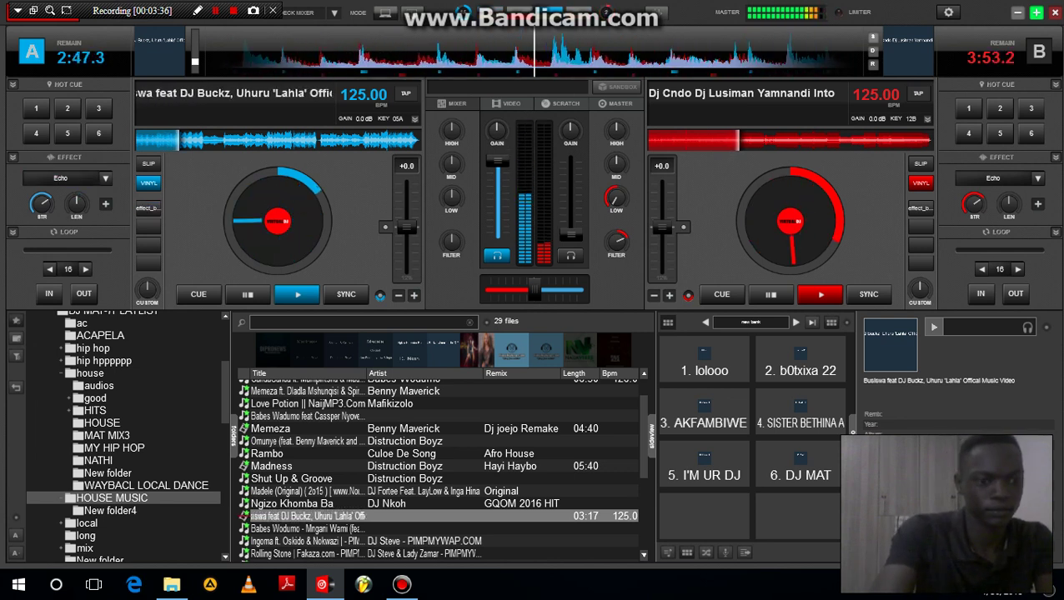
key("e")
key("e")
key("e")
key("e")
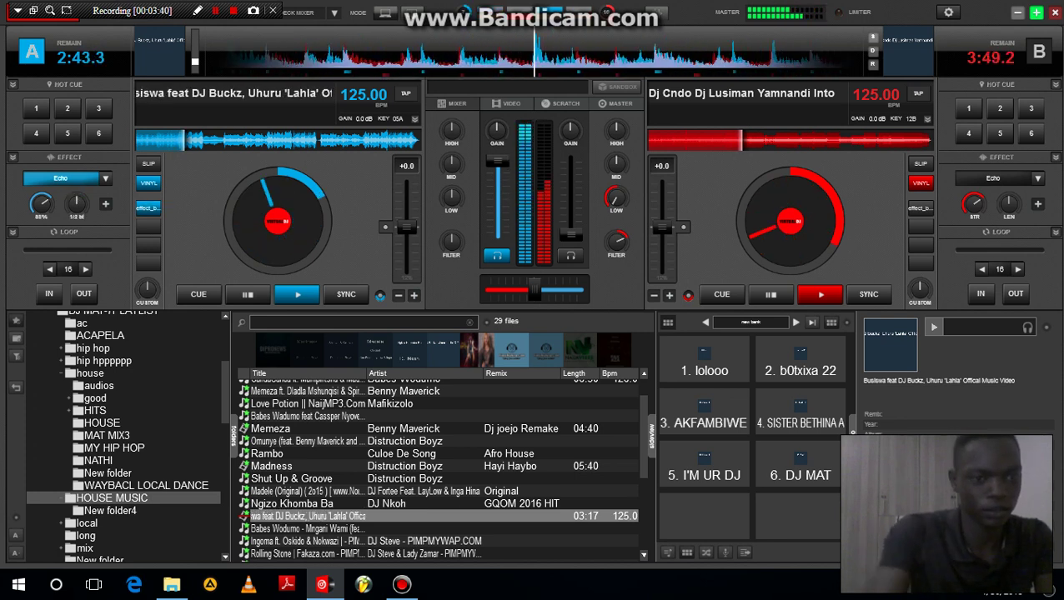
key("e")
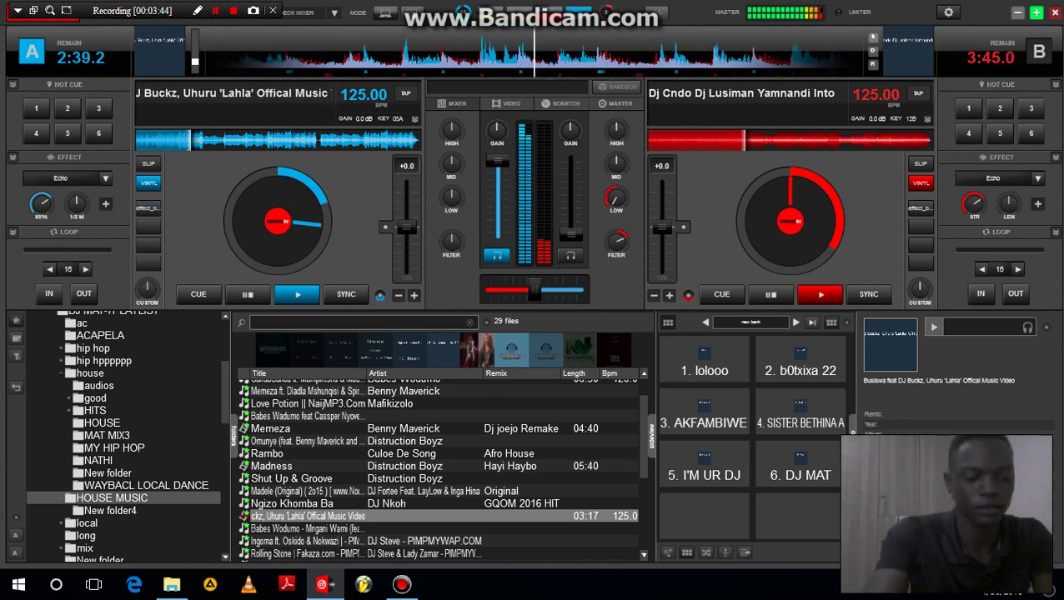
key("e")
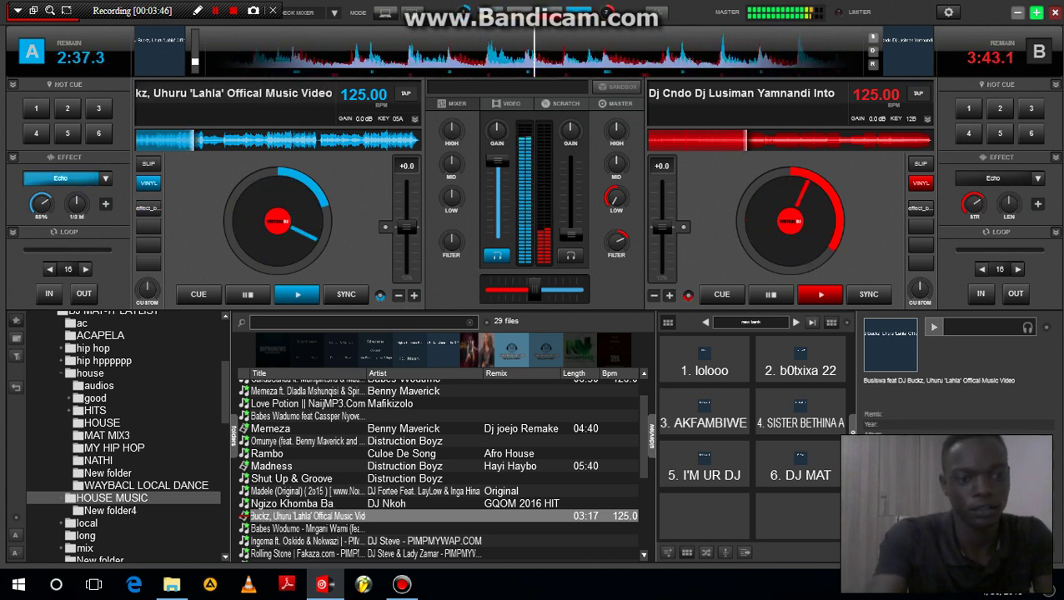
key("e")
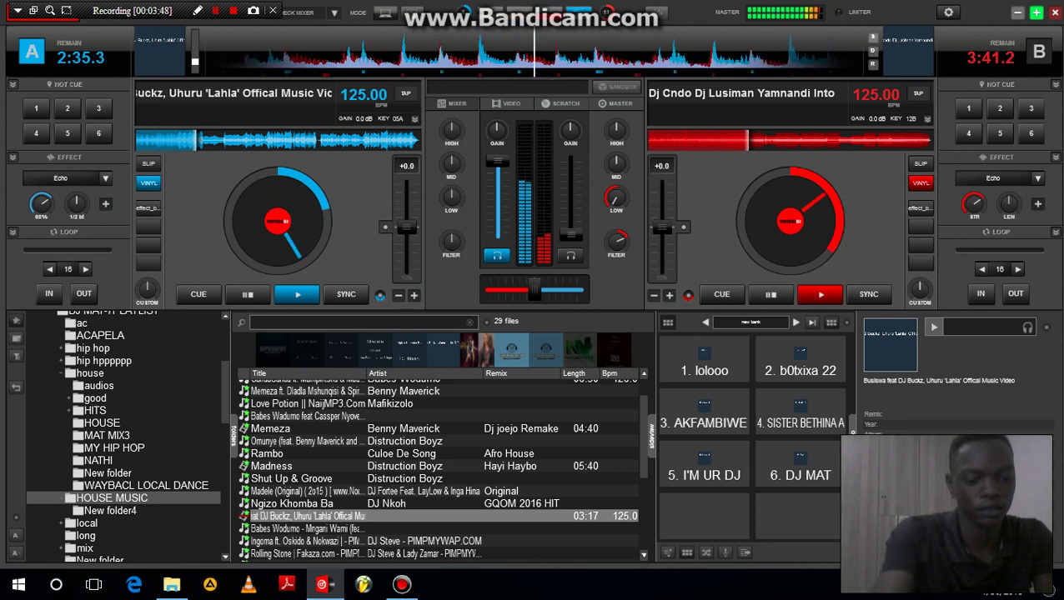
key("e")
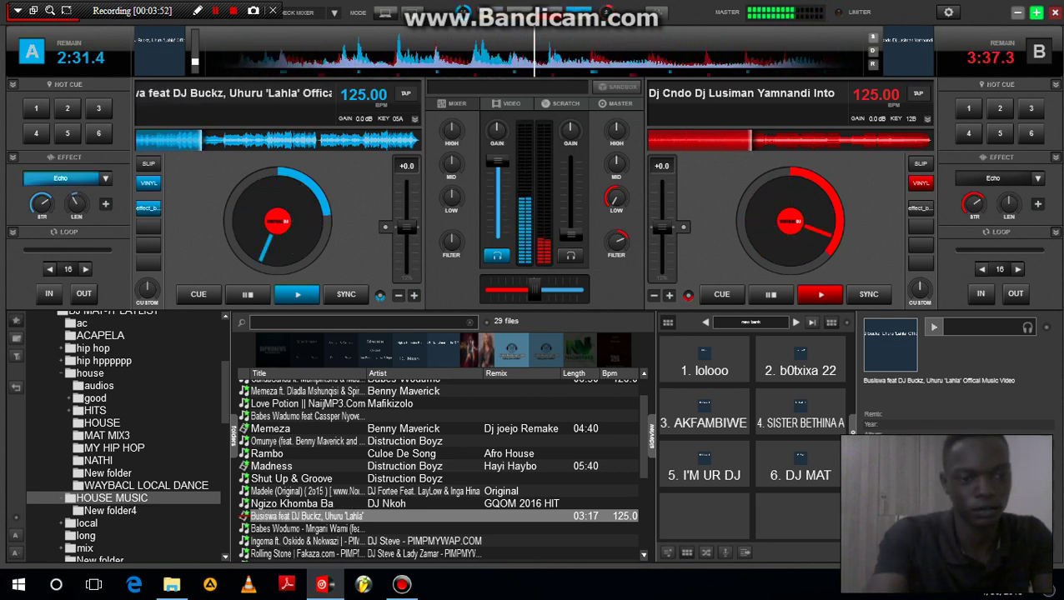
key("e")
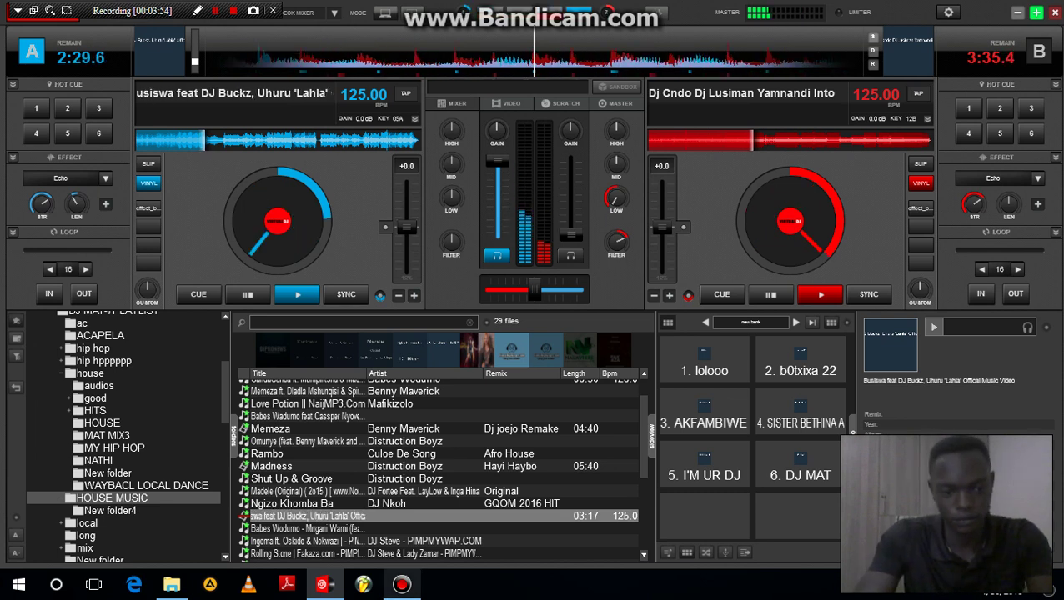
Stop 'Yamnandi Into' on deck B and return it to its start, playing the 'DJ MAT' sample over deck A
left_click(755, 296)
left_click(757, 298)
key("6")
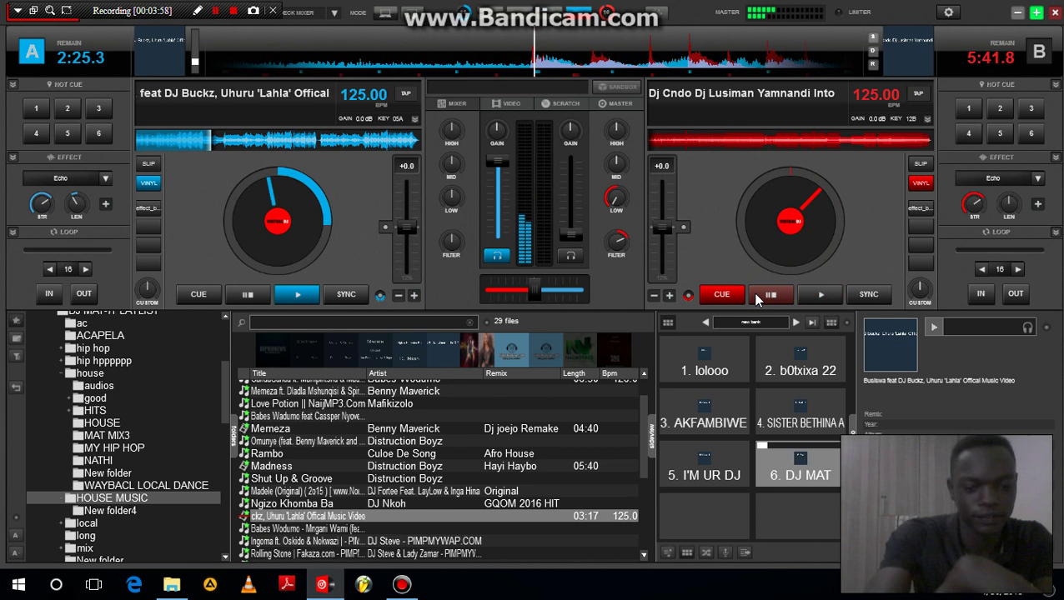
left_click(771, 296)
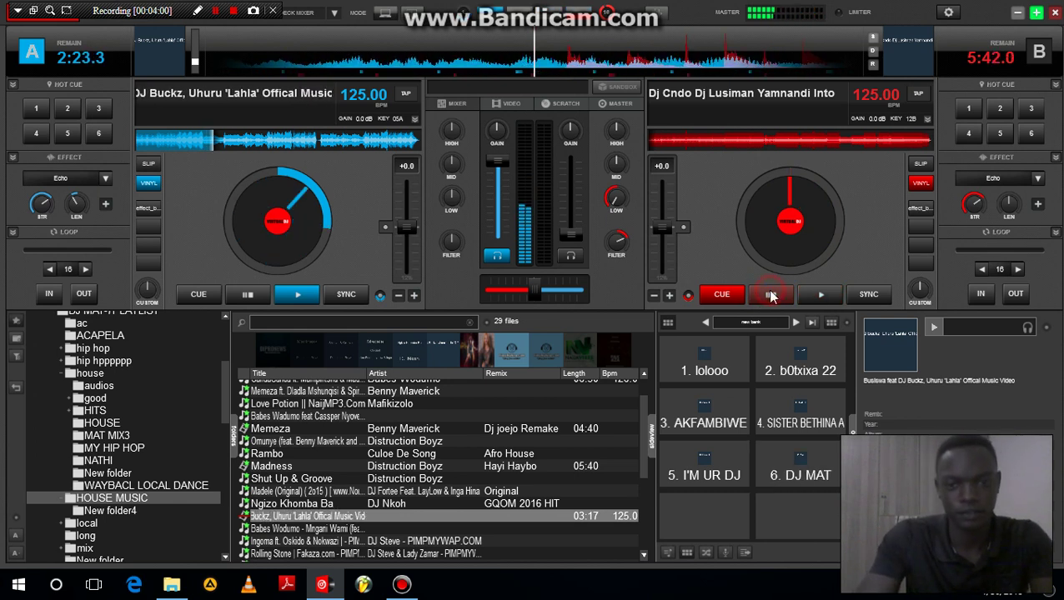
Reset deck B's low EQ and filter to neutral, firing sampler pads 2 and 1 over the mix
left_click(618, 202)
key("2")
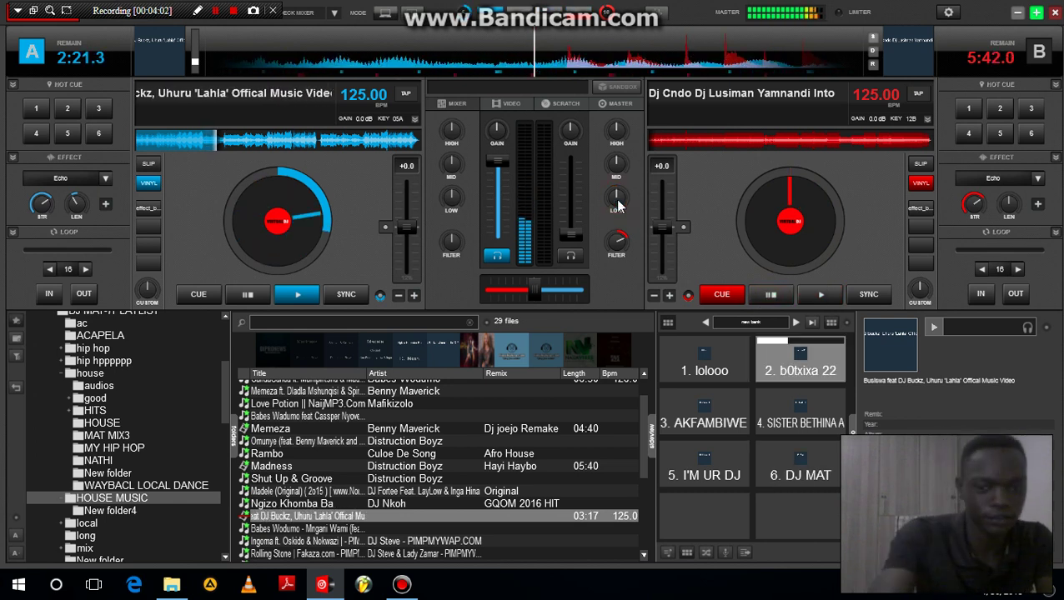
double_click(624, 248)
key("1")
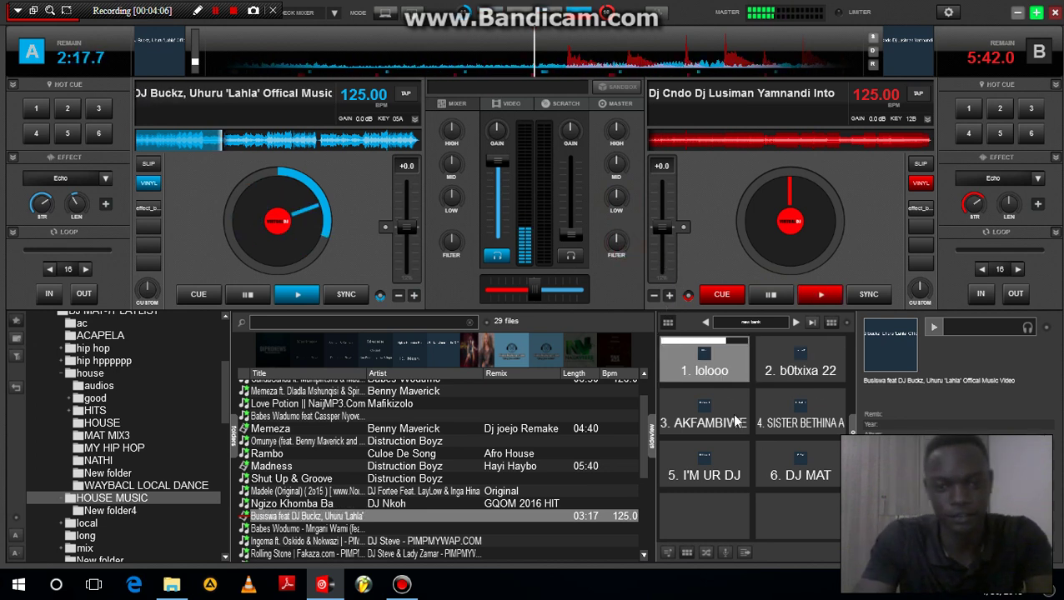
Browse the rest of the HOUSE MUSIC track list for a track to mix in on deck B
left_click(644, 554)
left_click(644, 554)
left_click(645, 555)
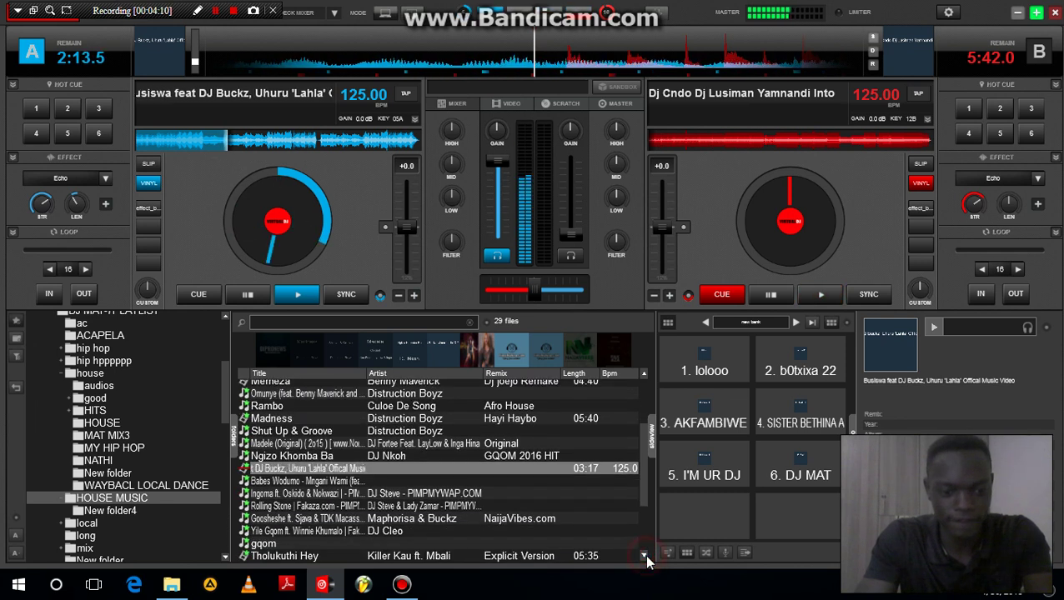
left_click(644, 555)
left_click(645, 555)
left_click(645, 554)
left_click(644, 554)
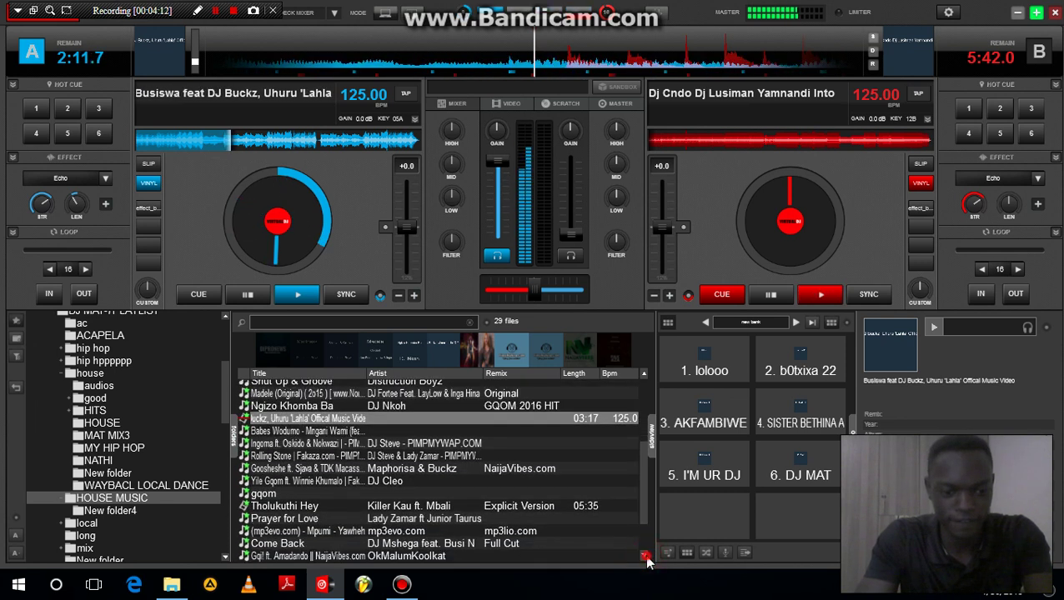
left_click(644, 555)
left_click(645, 554)
left_click(645, 554)
left_click(644, 554)
left_click(645, 554)
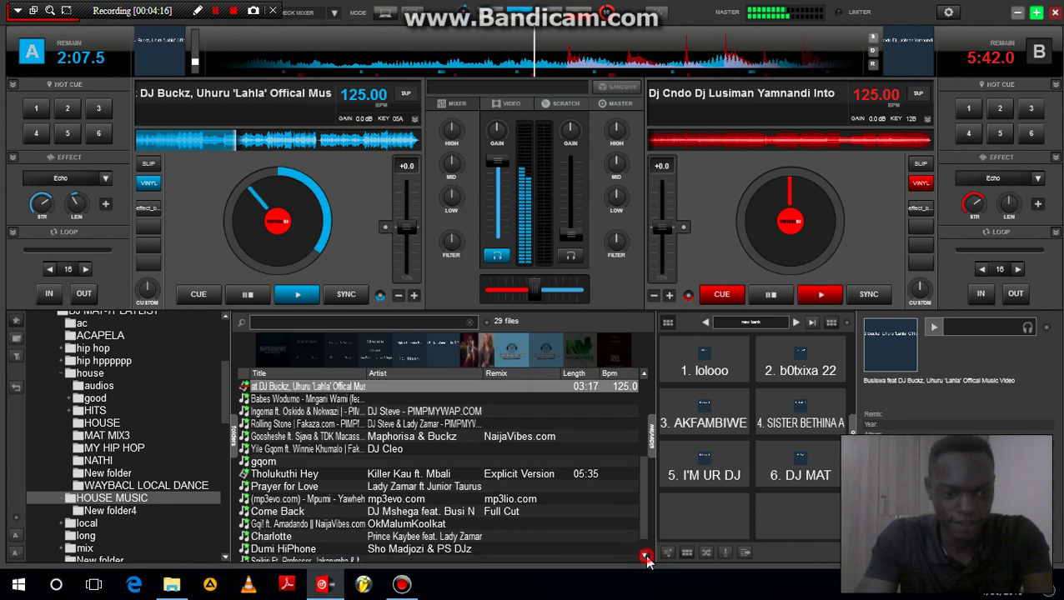
left_click(645, 554)
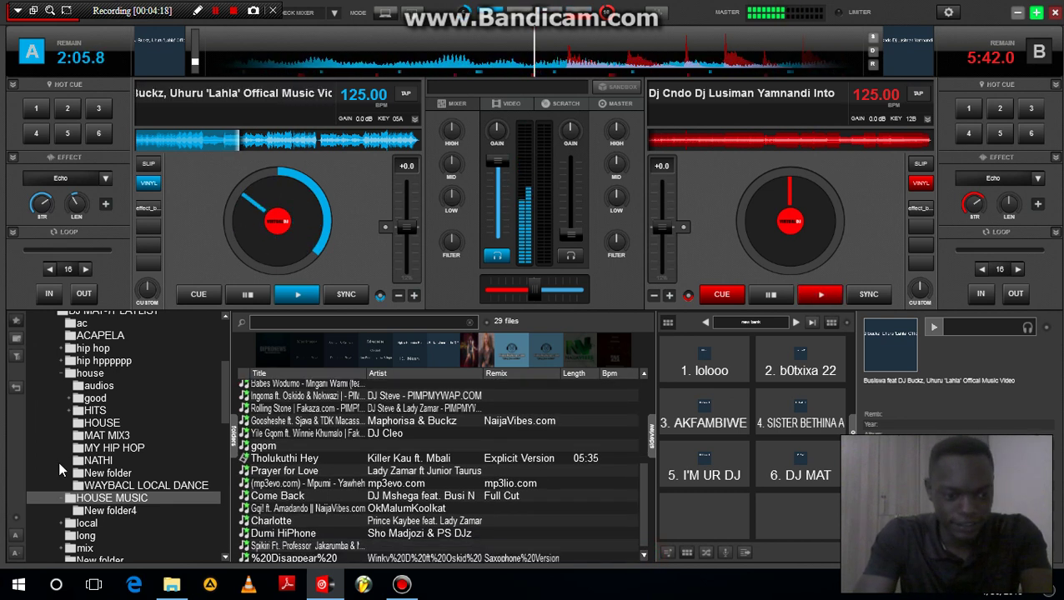
Load 'Son of Dragon' by Liquid People from the house folder onto deck B, matched to 125 BPM
left_click(87, 375)
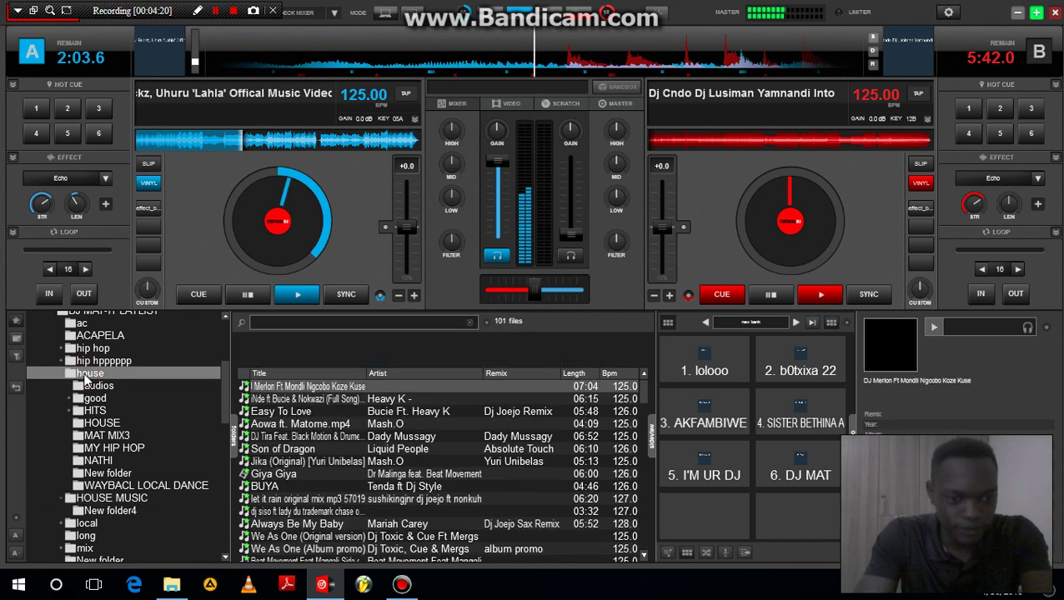
left_click(338, 450)
left_click_drag(672, 238, 684, 237)
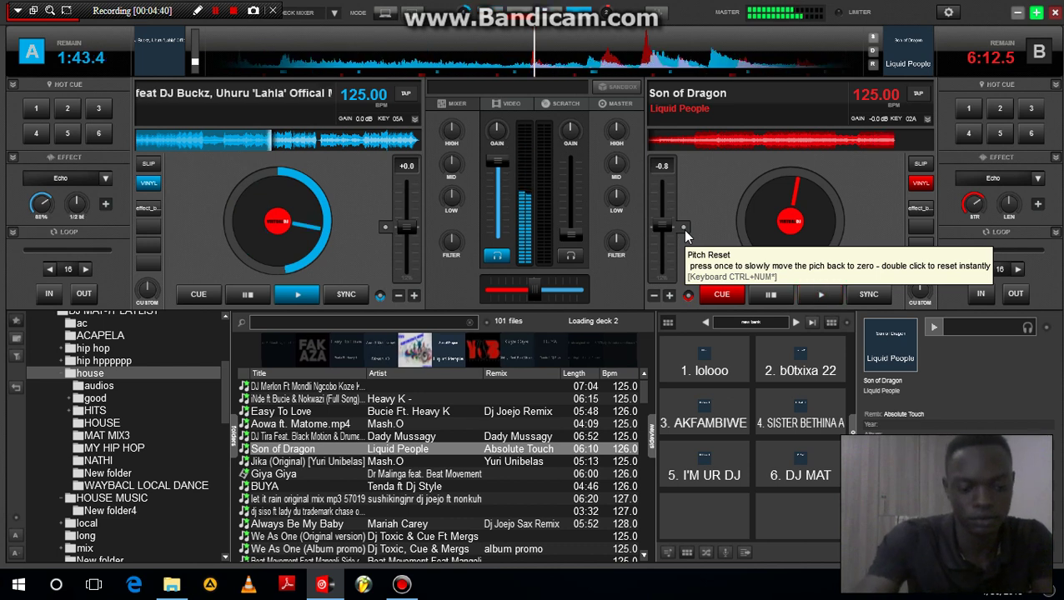
Switch Echo on and off in short bursts on 'Lahla' while it plays on deck A
key("e")
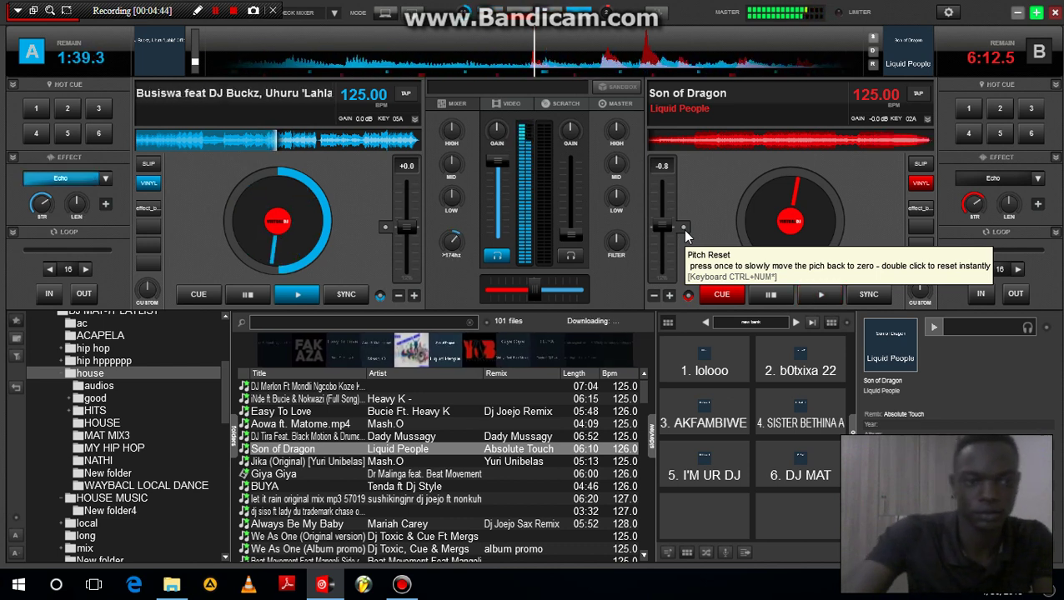
key("e")
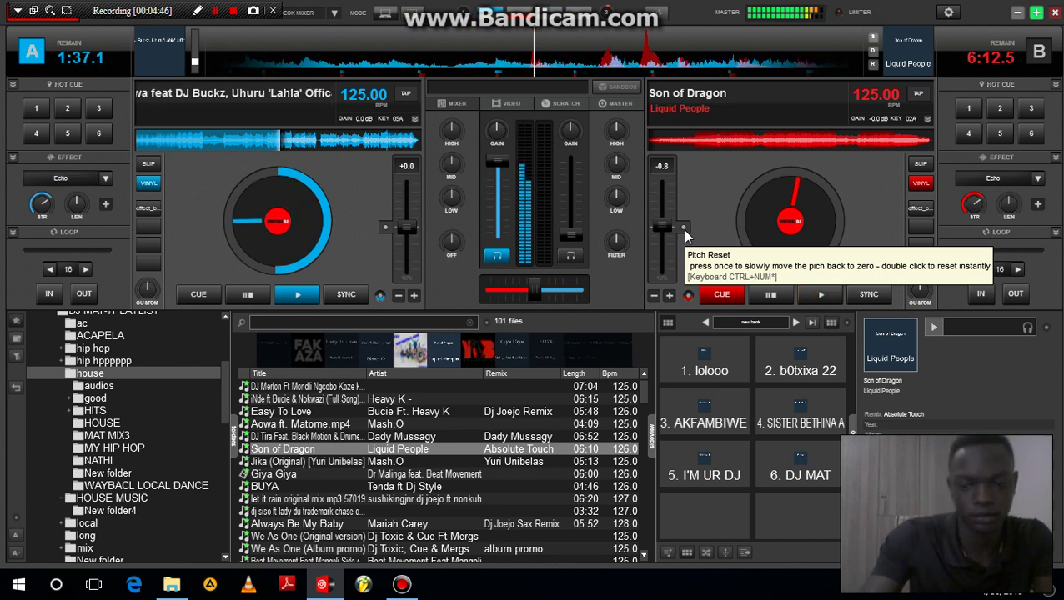
key("Tab")
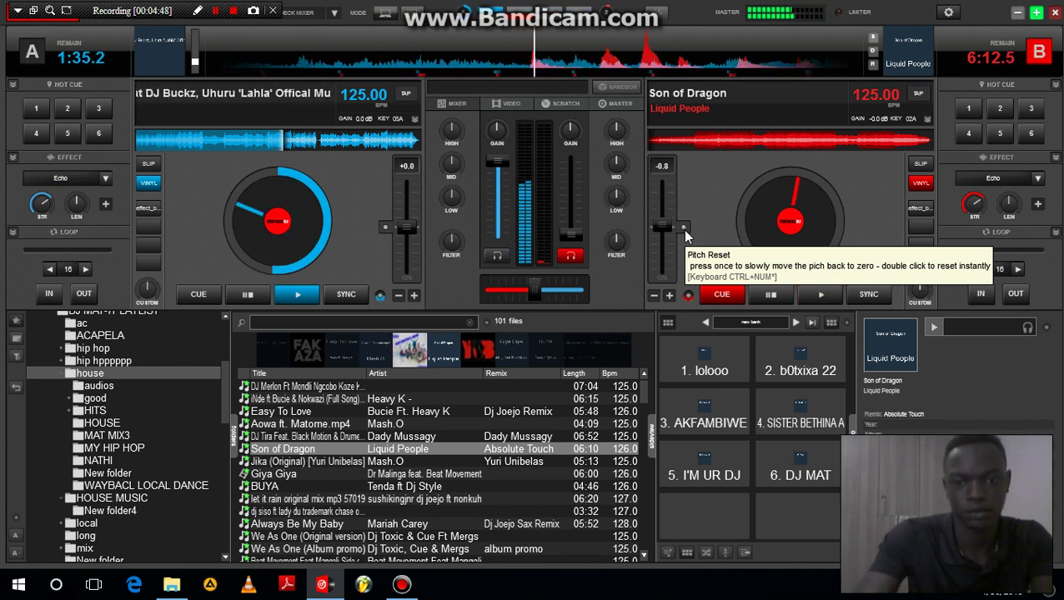
key("Tab")
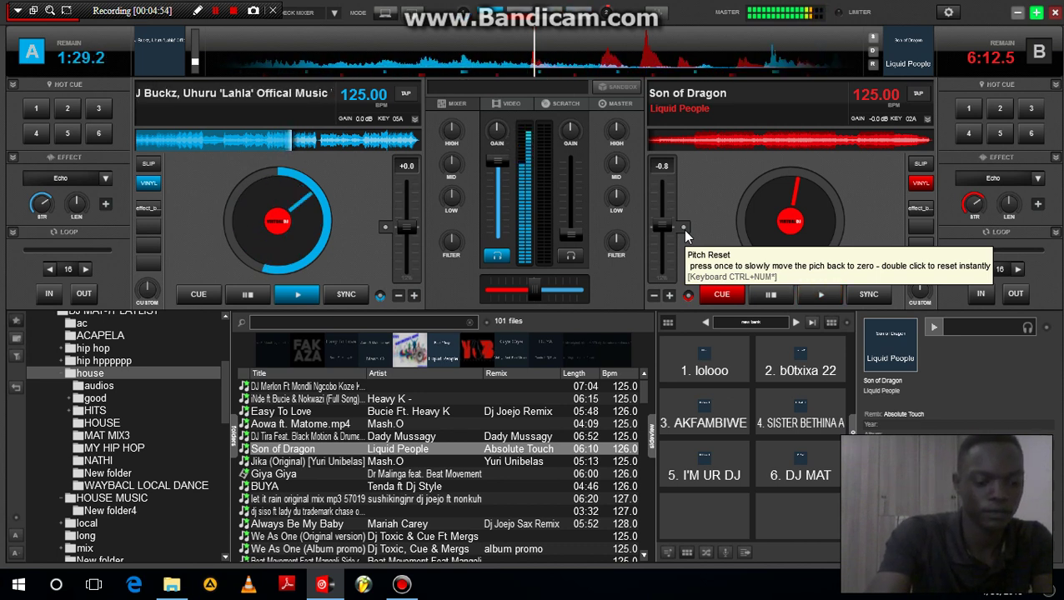
key("e")
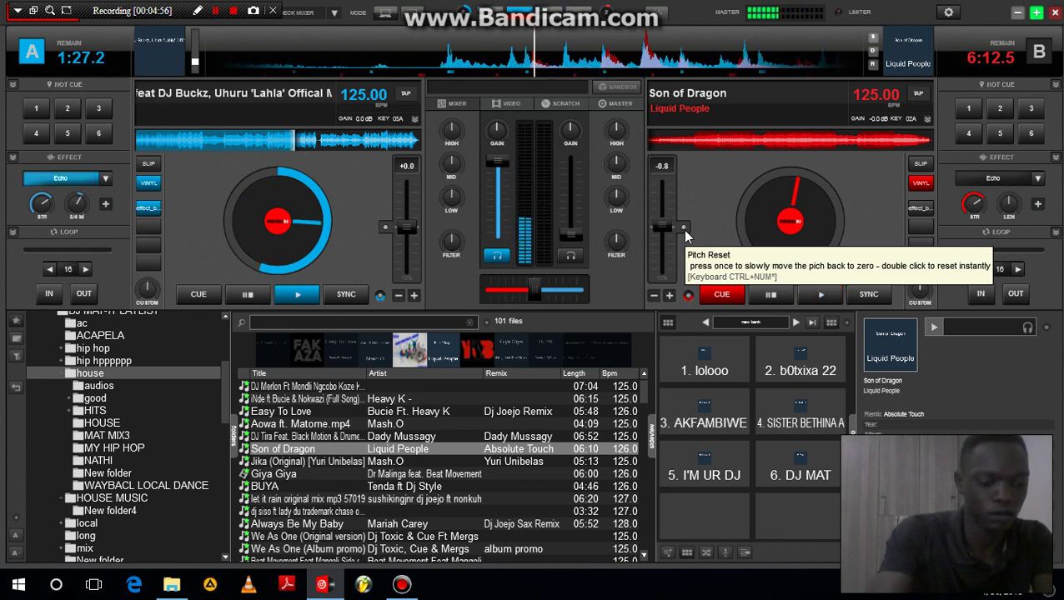
key("e")
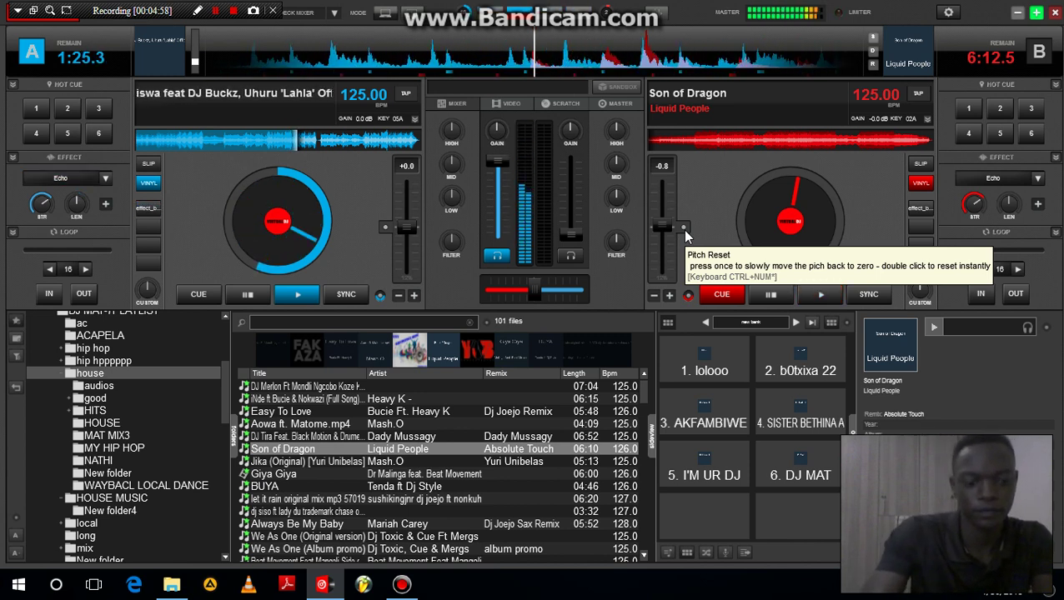
key("e")
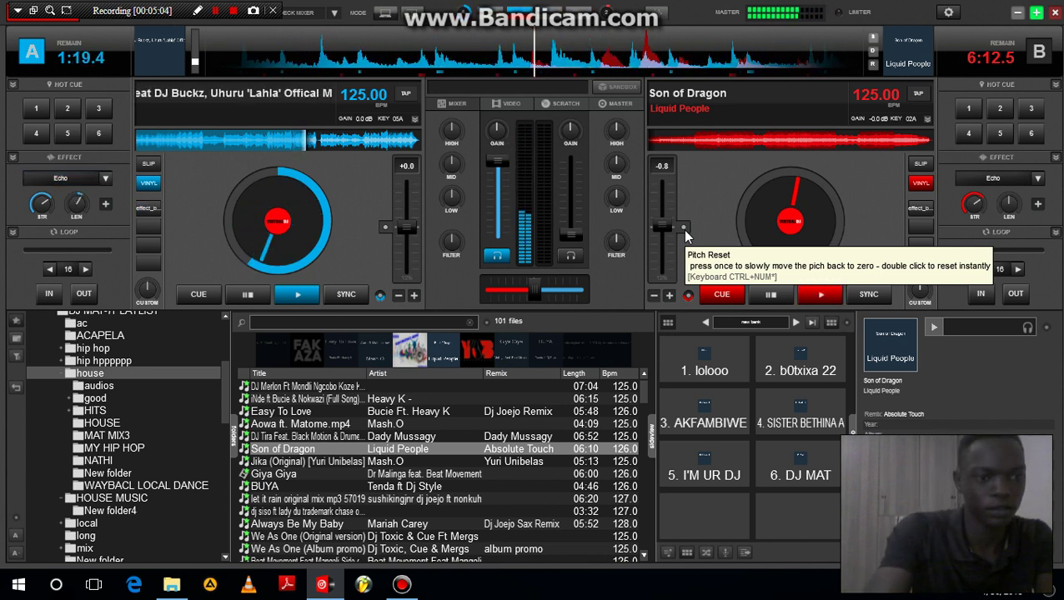
Apply a burst of Echo to 'Son of Dragon' on deck B, and stop the faded-out 'Lahla' on deck A
key("Tab")
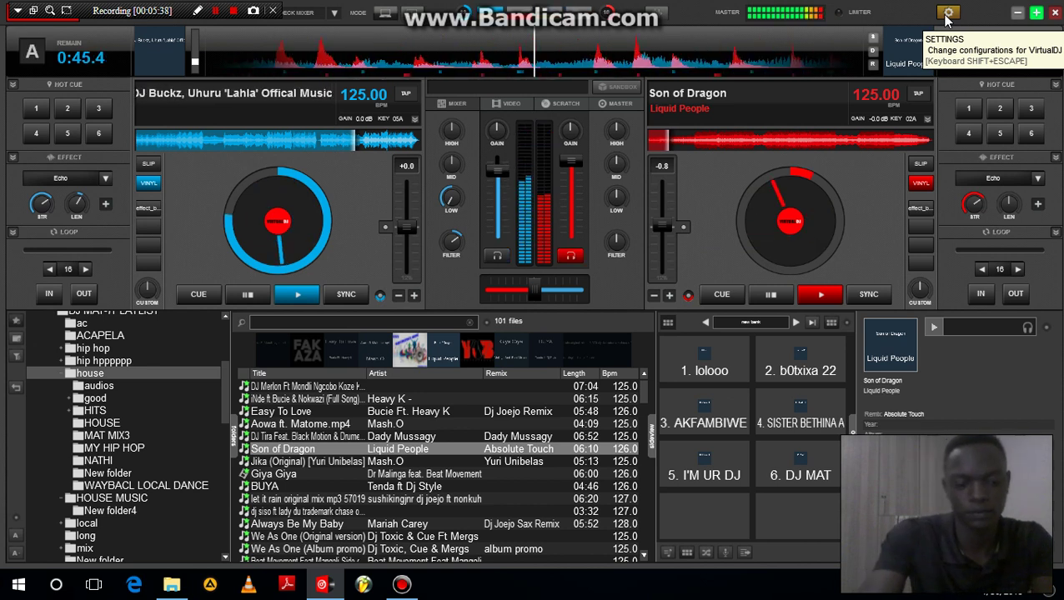
key("e")
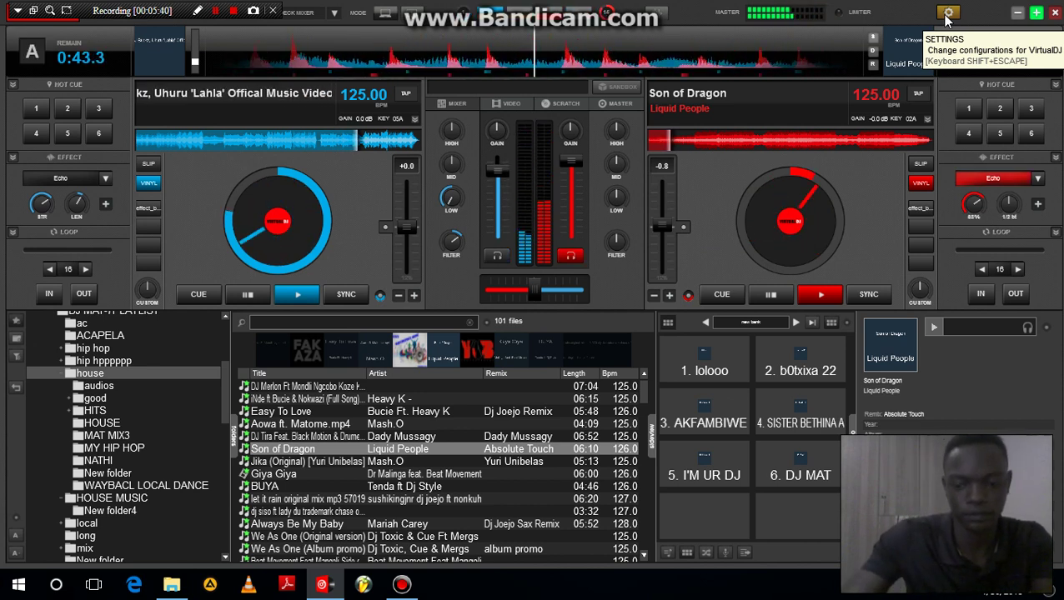
key("Tab")
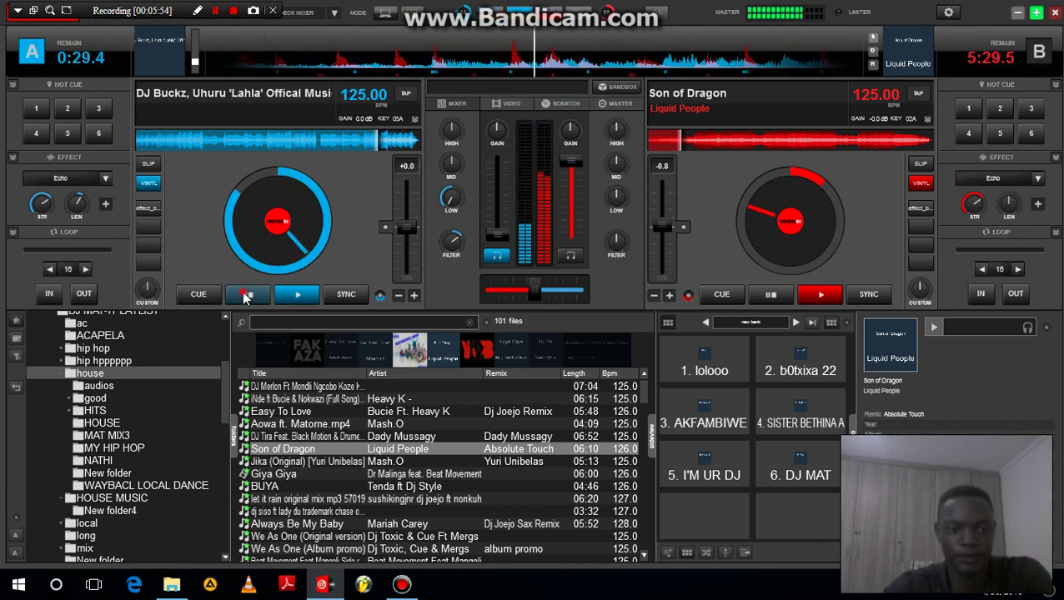
left_click(247, 296)
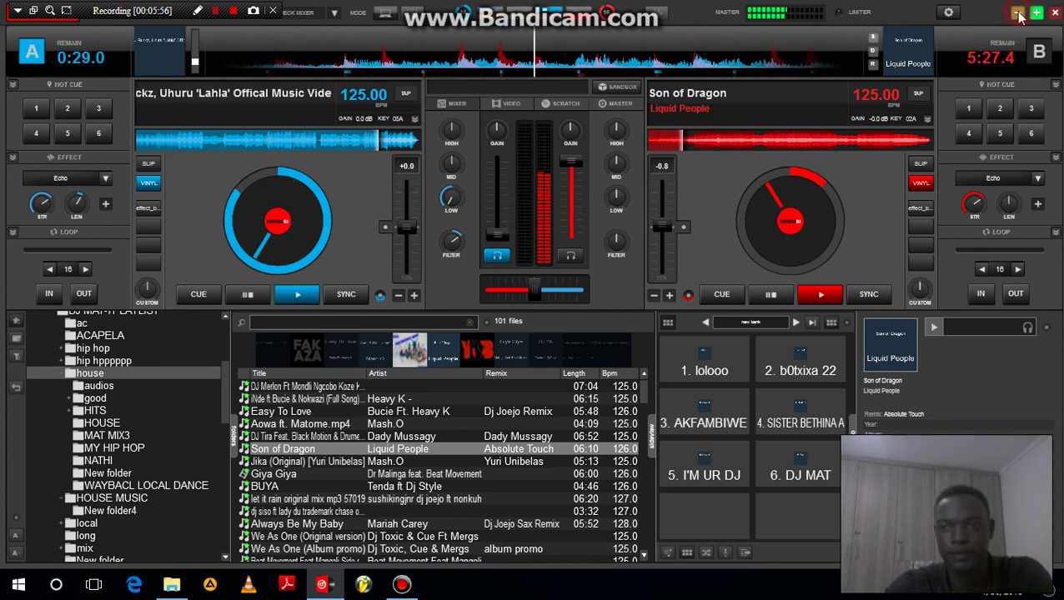
left_click(1018, 13)
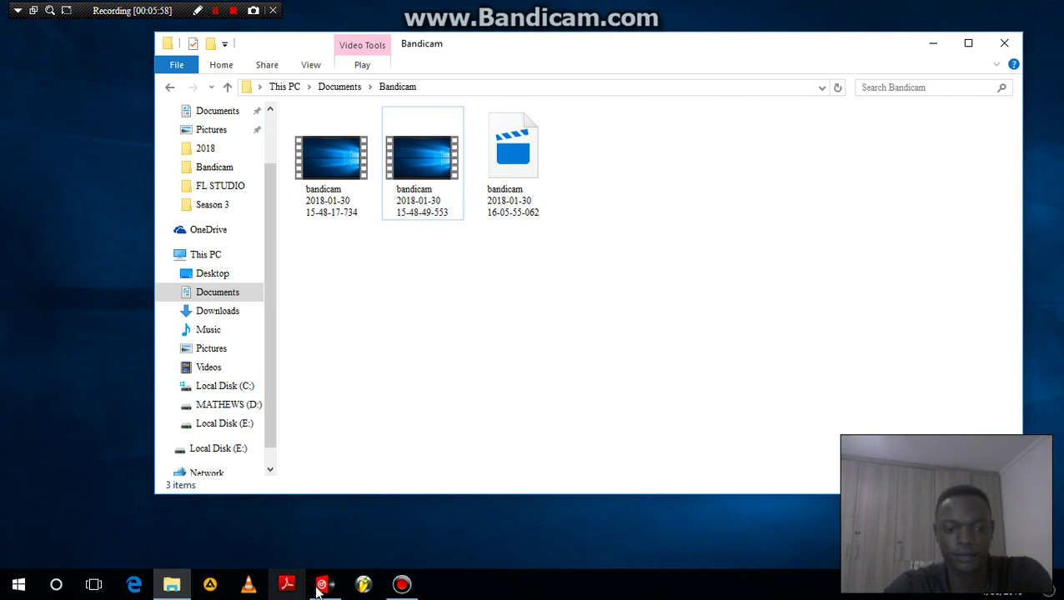
left_click(325, 534)
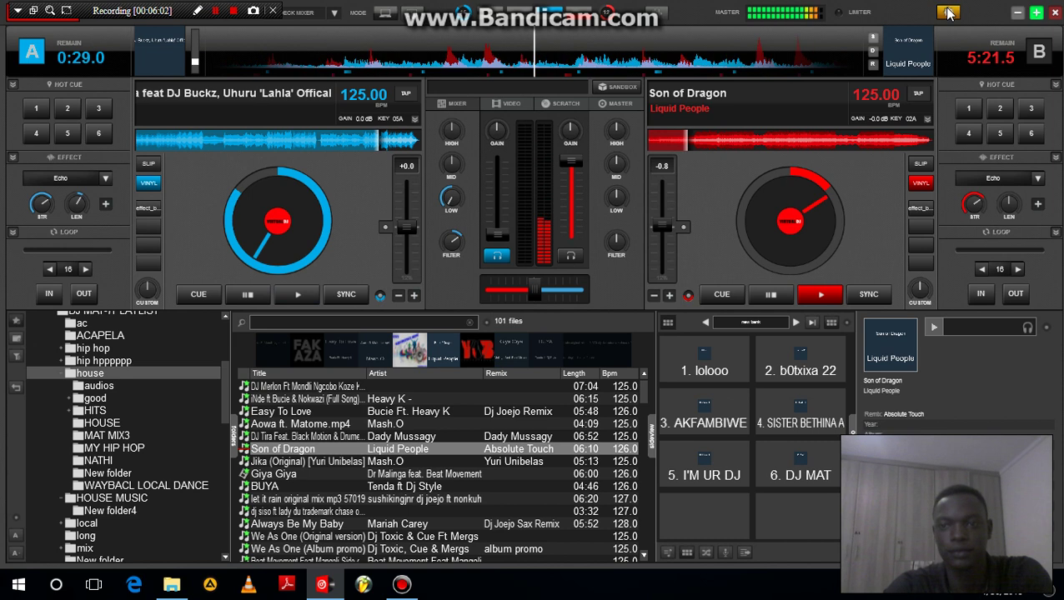
Examine the key assignments in the DJ MAT-7 keyboard controller mapping through to its end, and close the settings
left_click(948, 13)
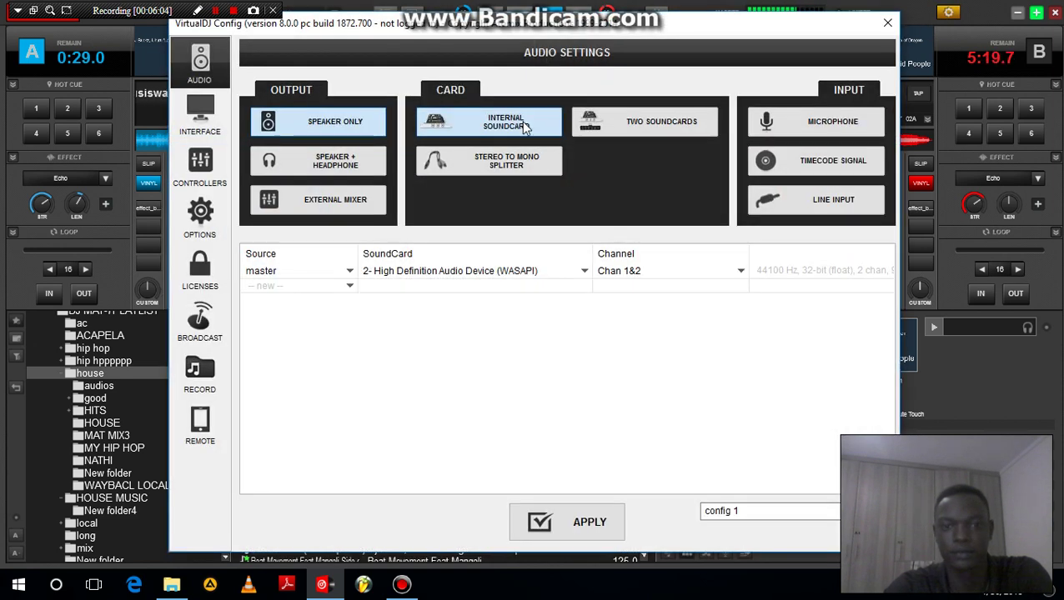
left_click(198, 184)
left_click_drag(889, 182, 875, 188)
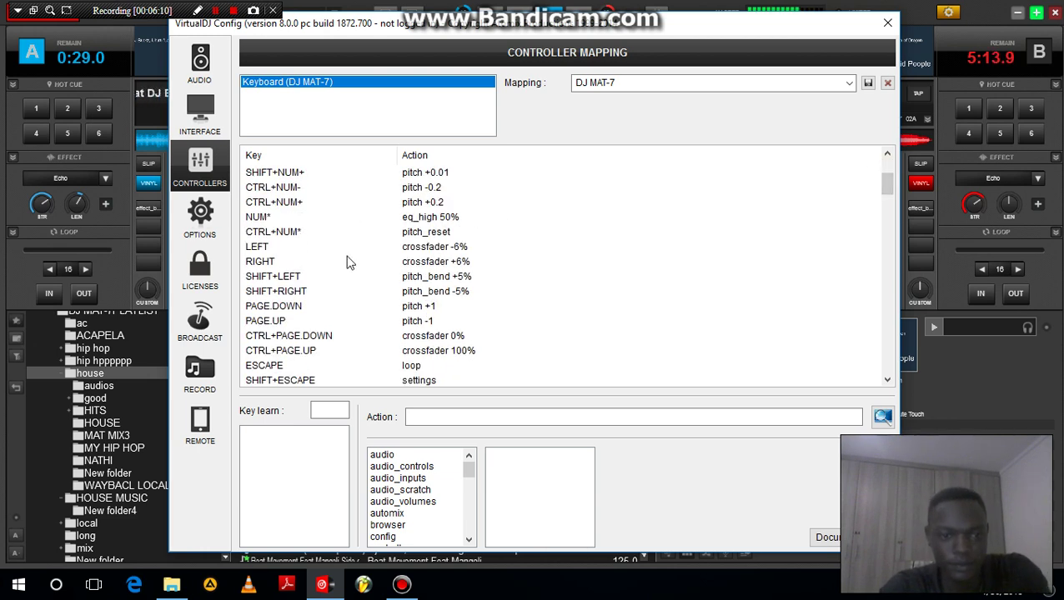
left_click_drag(887, 188, 886, 206)
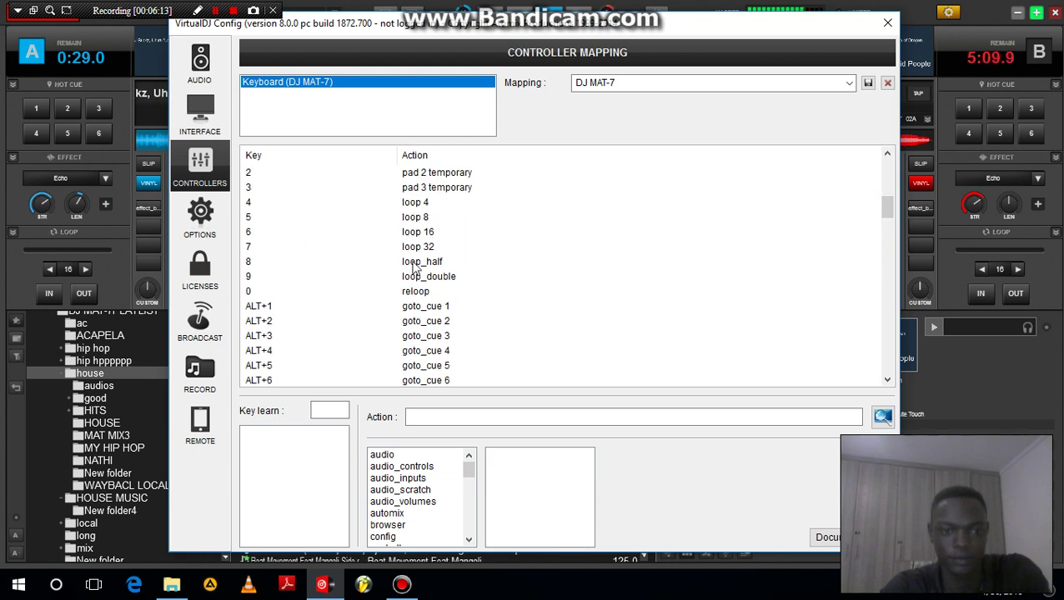
left_click_drag(886, 214, 882, 253)
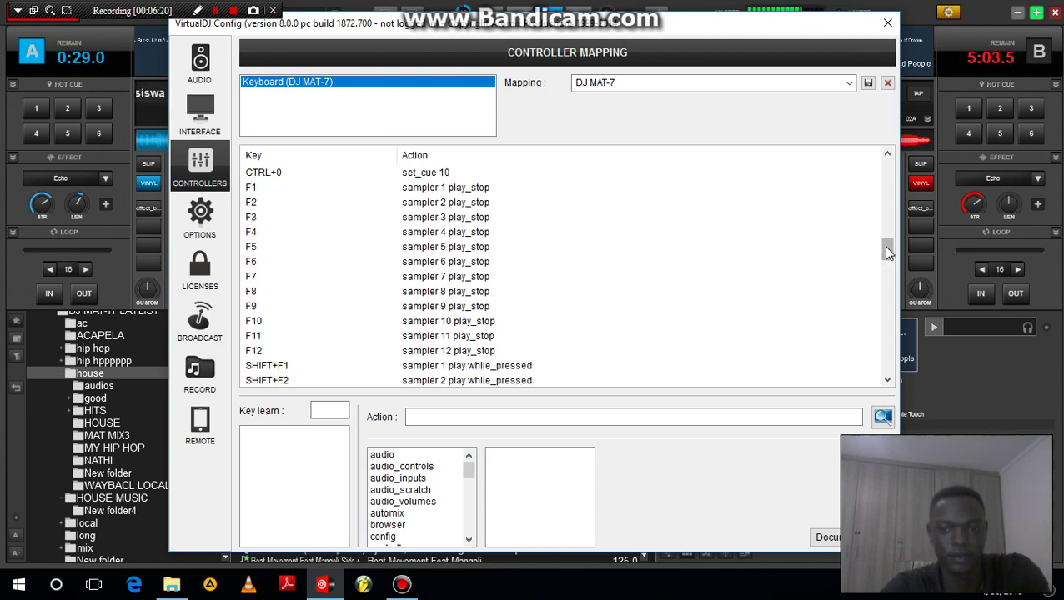
left_click_drag(886, 259, 875, 283)
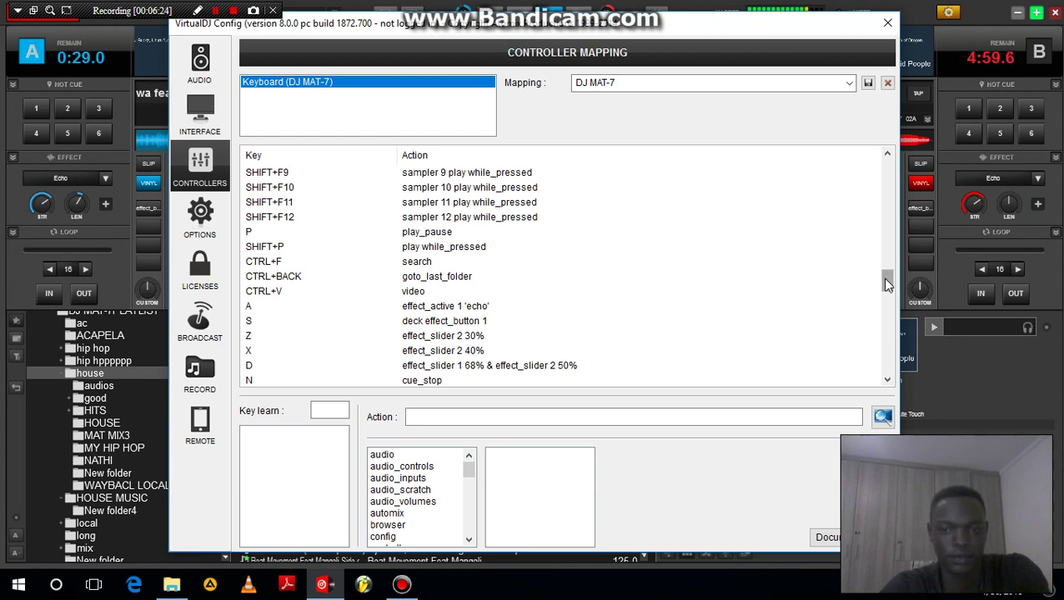
left_click_drag(880, 291, 871, 311)
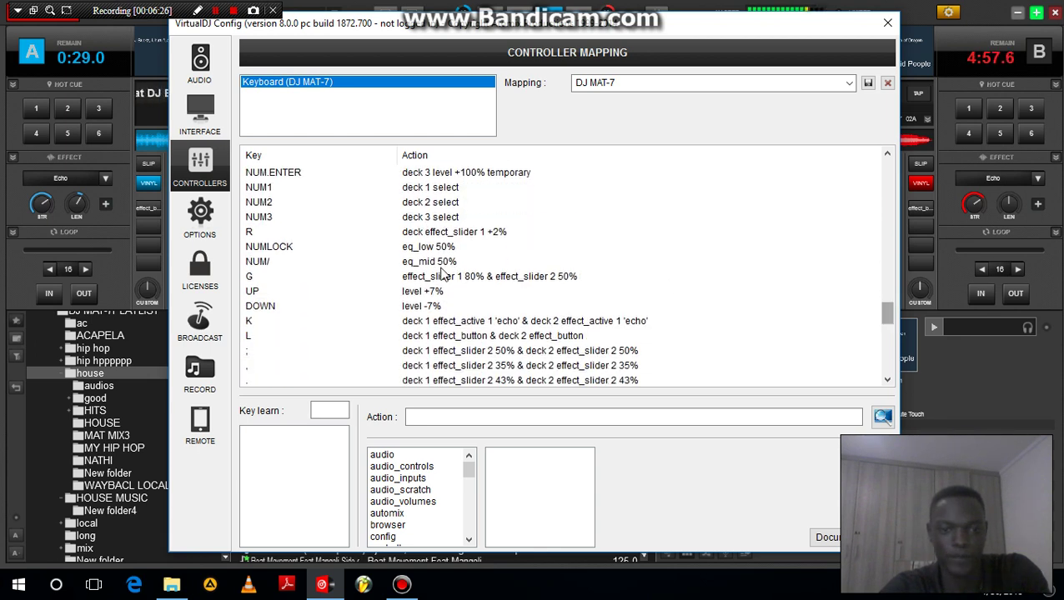
left_click_drag(890, 315, 889, 329)
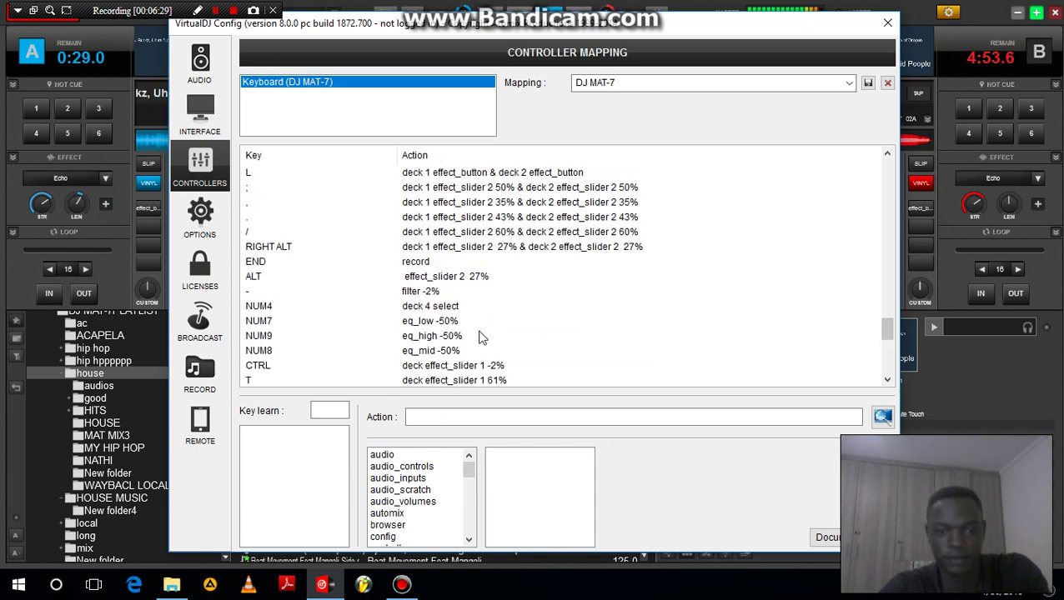
left_click_drag(884, 354, 873, 353)
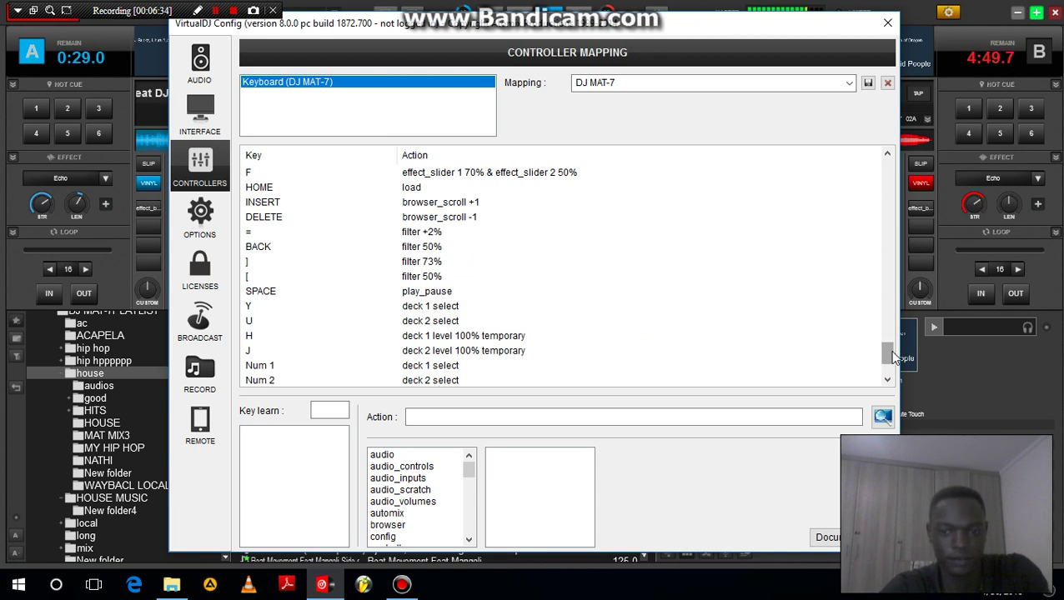
left_click_drag(892, 353, 885, 379)
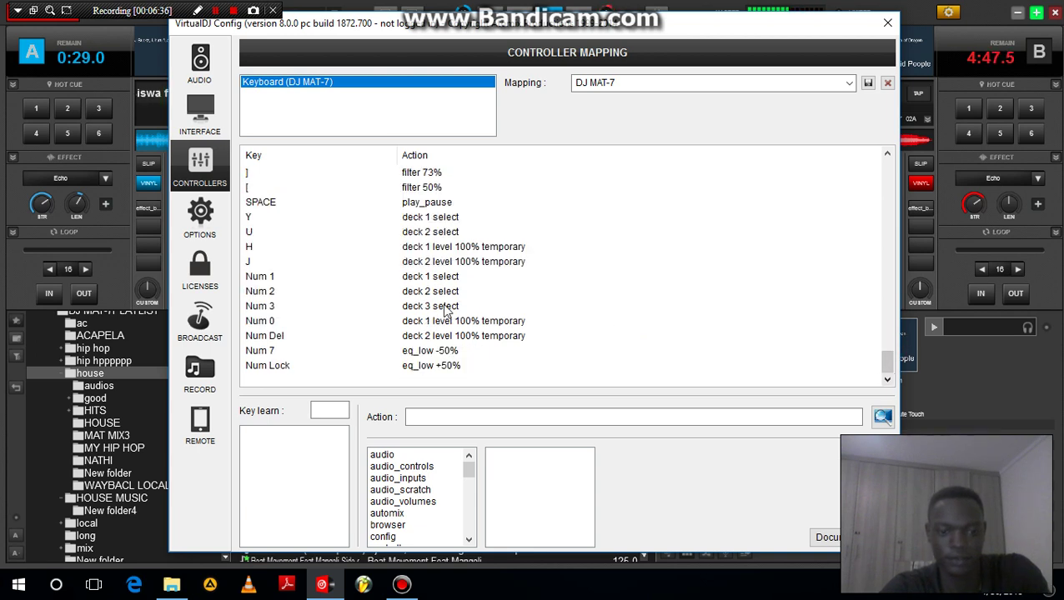
left_click(886, 25)
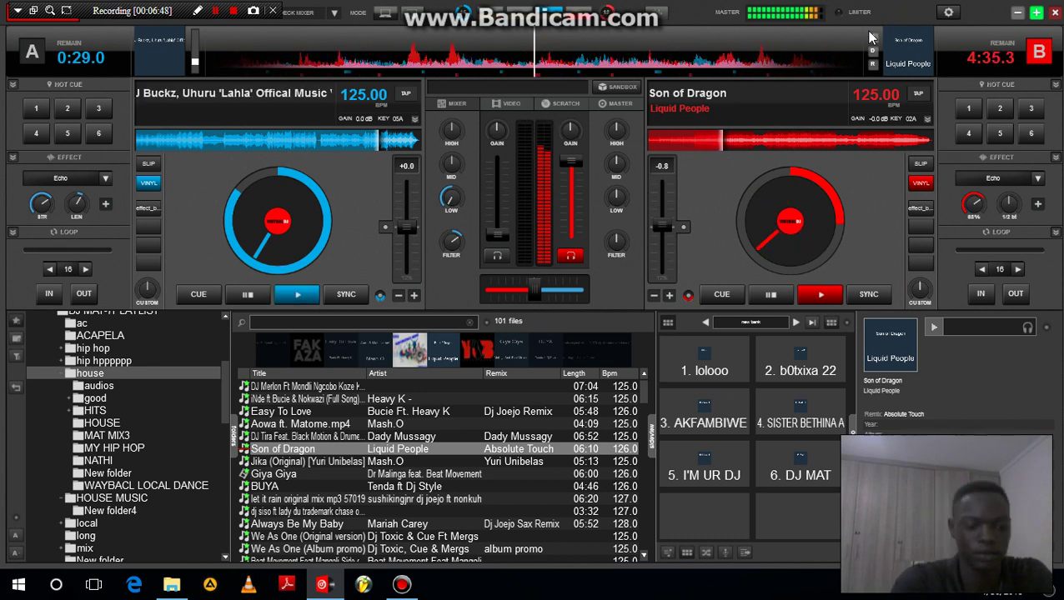
Apply Echo to 'Son of Dragon' on deck B and fire sampler pads 3 and 2 over it
key("e")
key("3")
key("2")
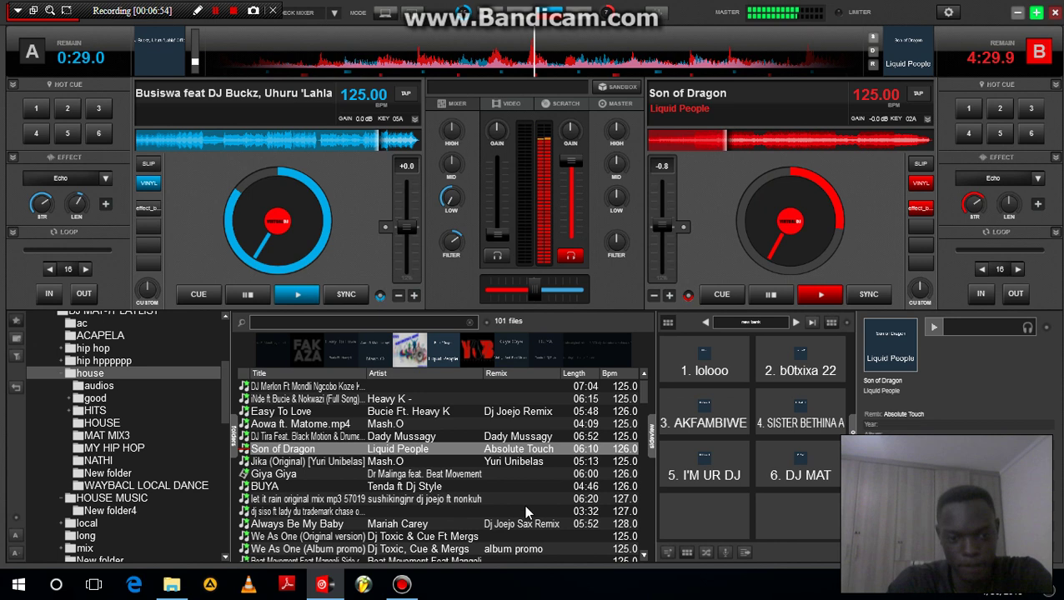
Find 'Survivor (Rekaofela Music SA)' by FellasTheChairman in the house folder and load it onto deck A
left_click(642, 555)
left_click(643, 556)
left_click(644, 556)
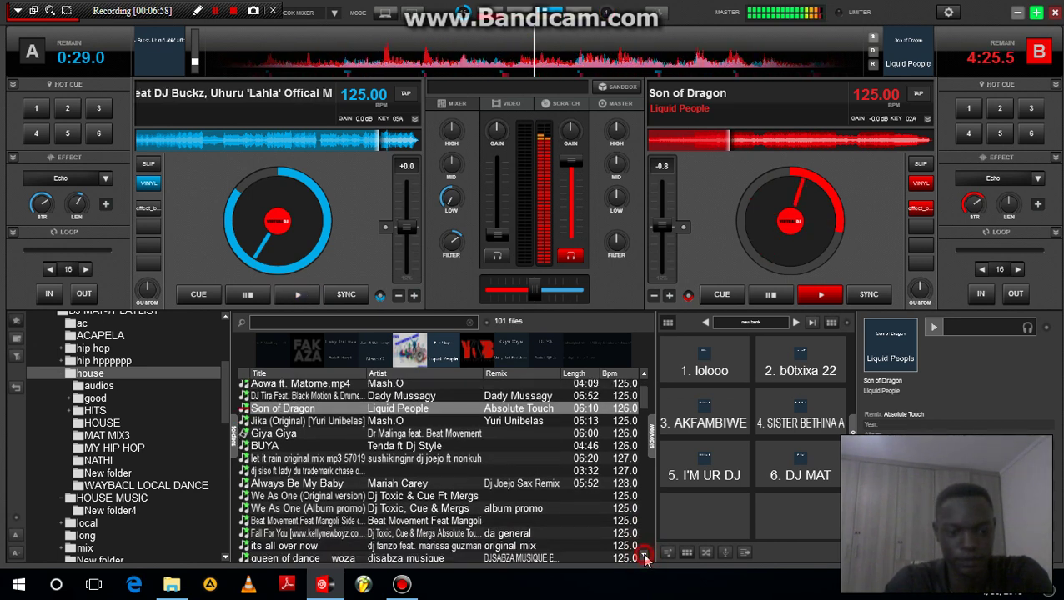
left_click(644, 556)
left_click(644, 556)
left_click(644, 556)
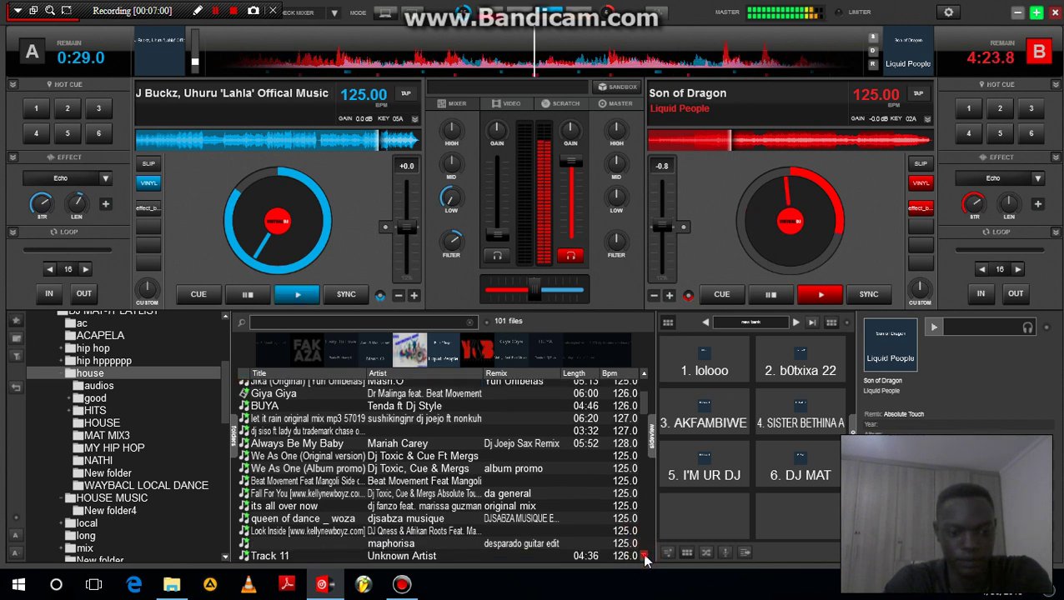
left_click(643, 556)
left_click(643, 556)
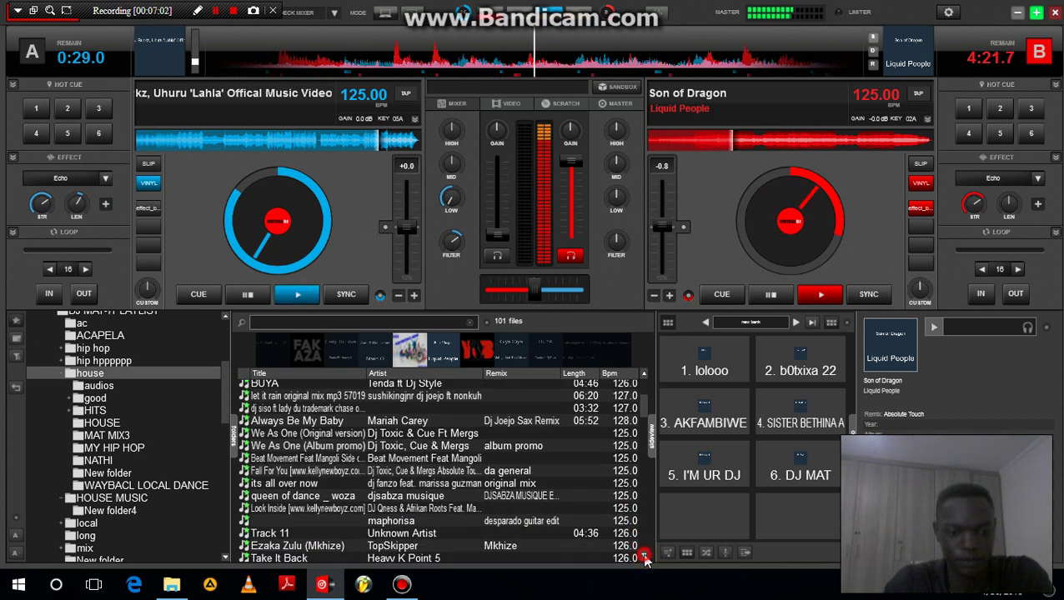
left_click(644, 556)
left_click(643, 556)
left_click(644, 556)
left_click(644, 556)
left_click(644, 556)
left_click(643, 556)
left_click(644, 556)
left_click(643, 556)
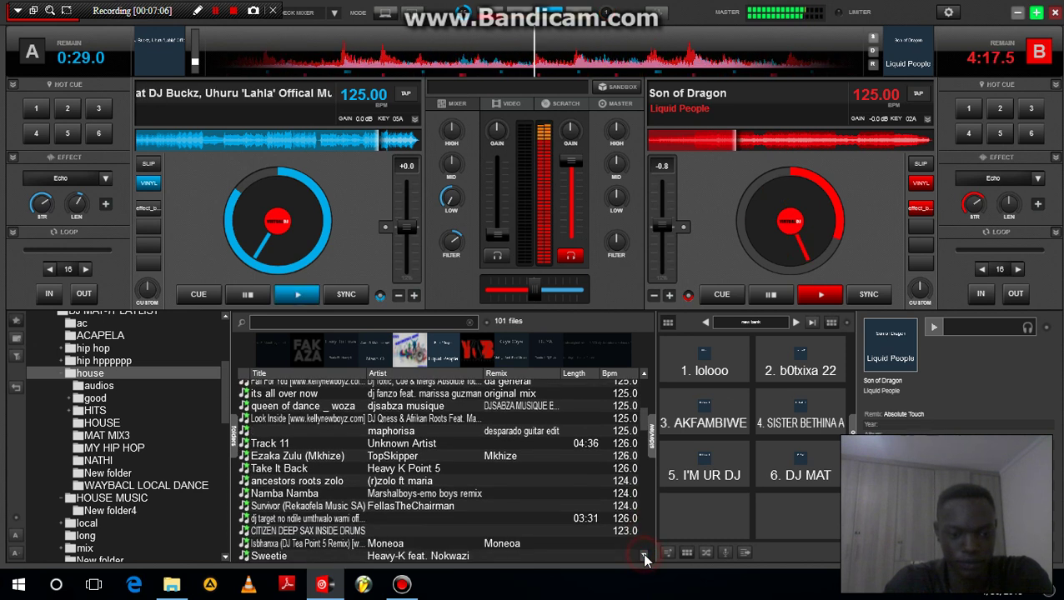
scroll(412, 513, "down", 1)
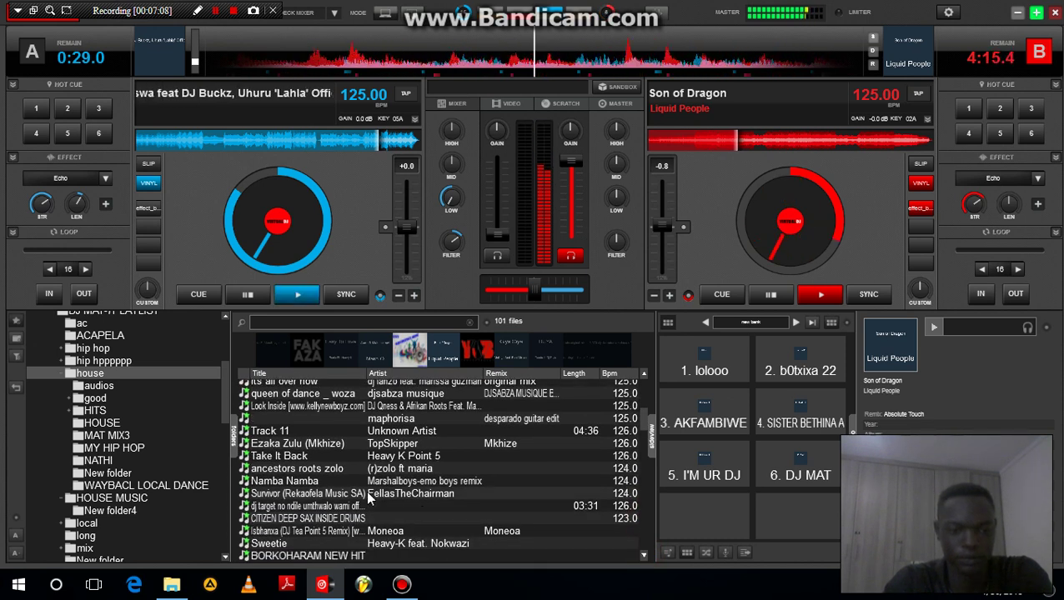
left_click(367, 492)
left_click_drag(328, 242, 331, 240)
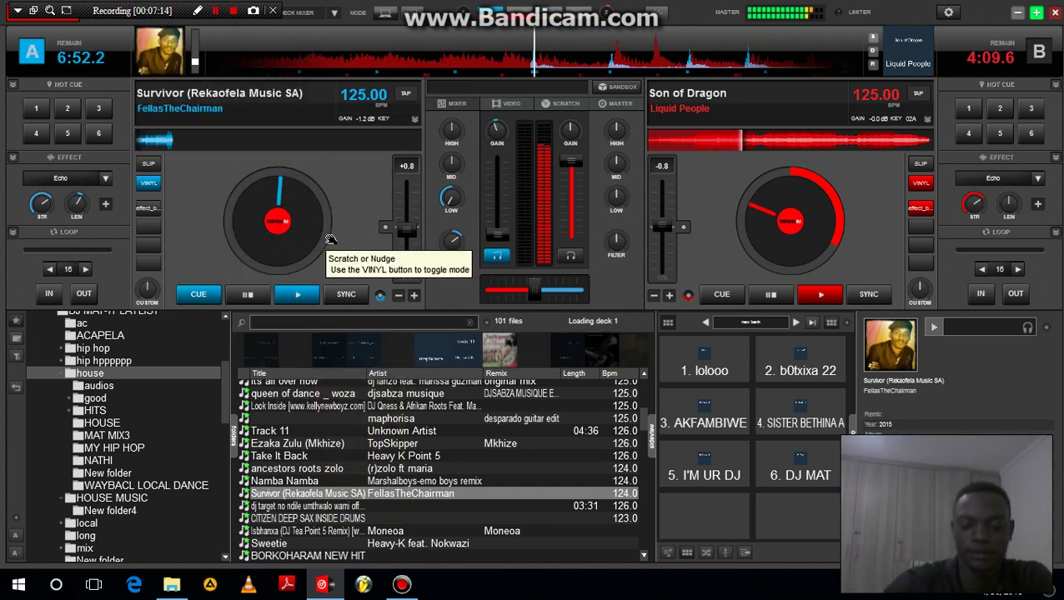
Loop 'Son of Dragon' on deck B at 4 beats with a burst of Echo, then widen the loop to 8 beats and release it
key("Tab")
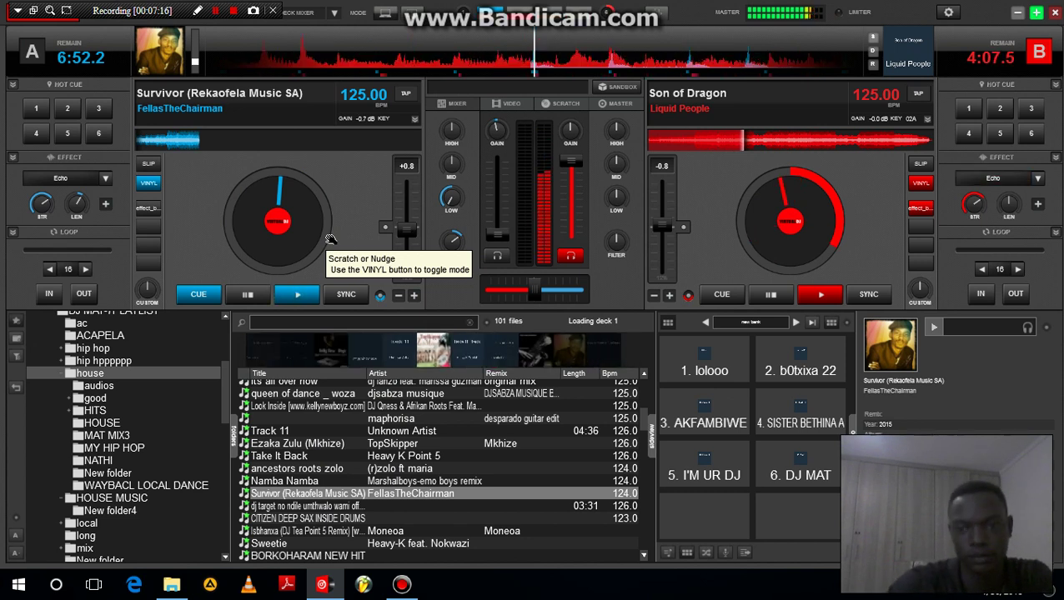
key("e")
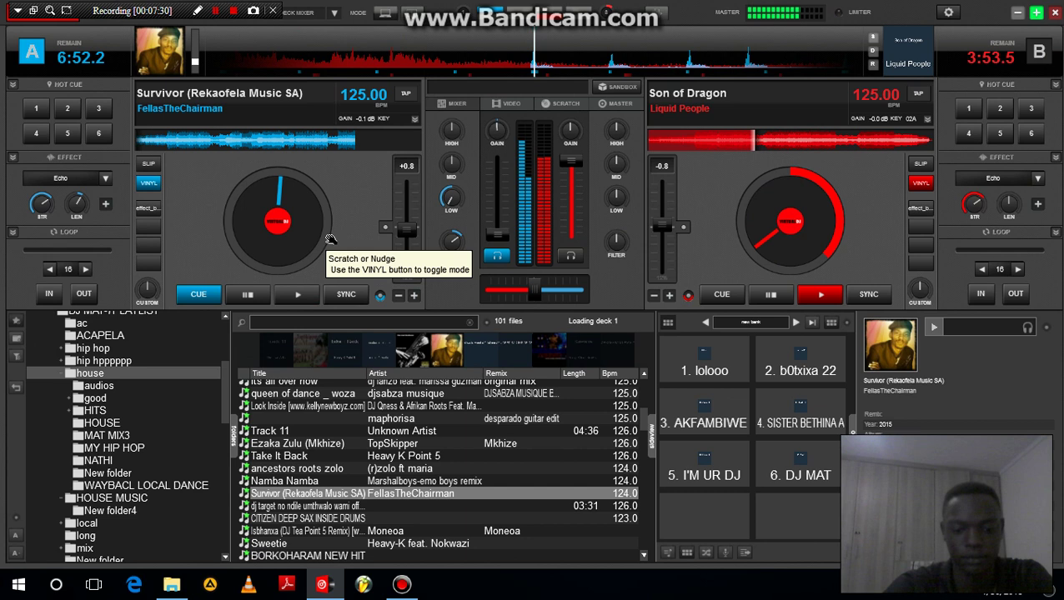
key("Tab")
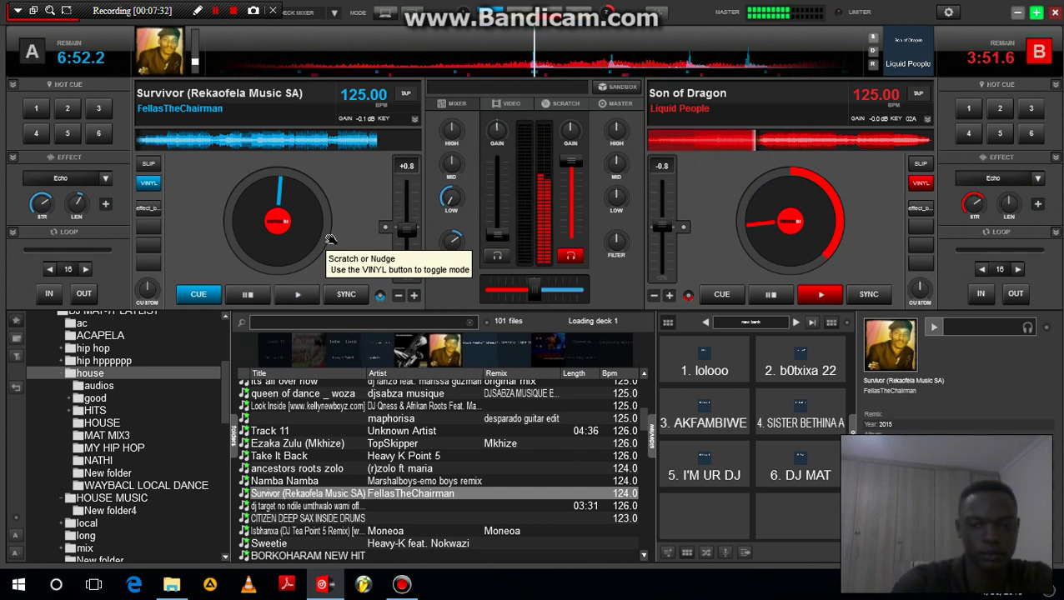
key("4")
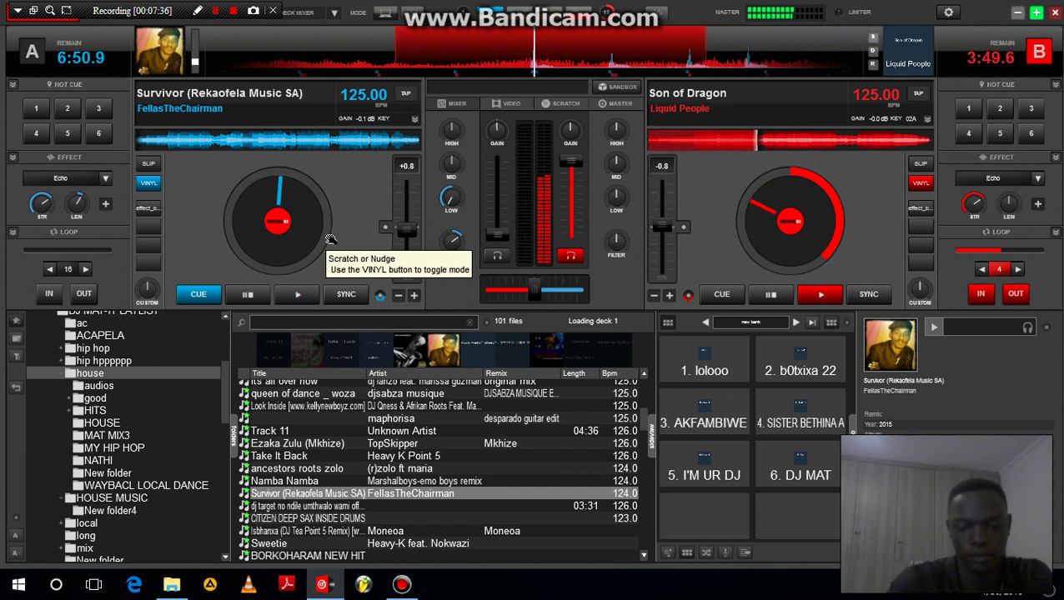
key("e")
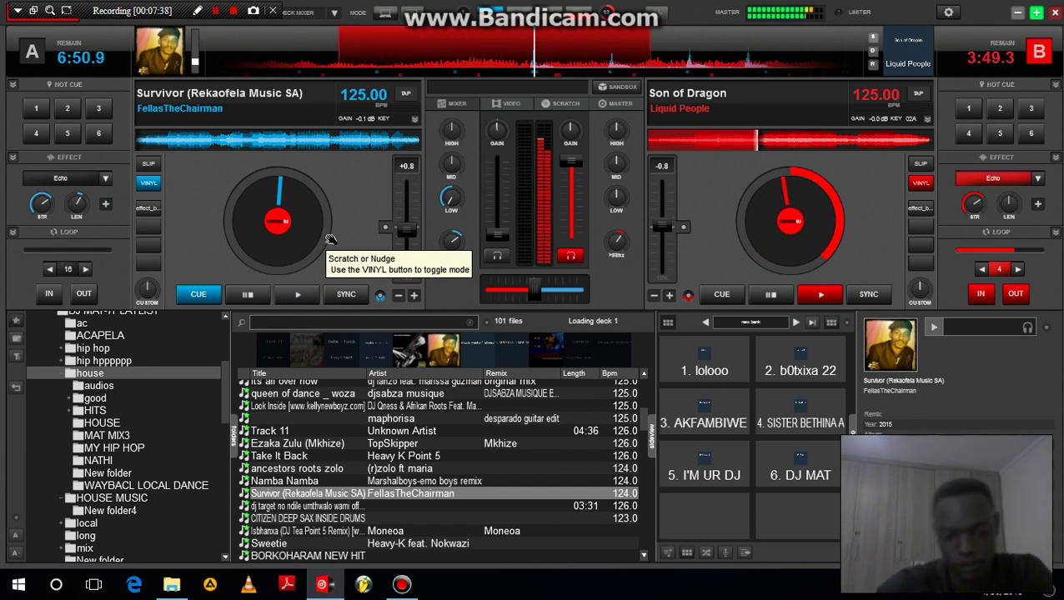
key("e")
key("8")
key("l")
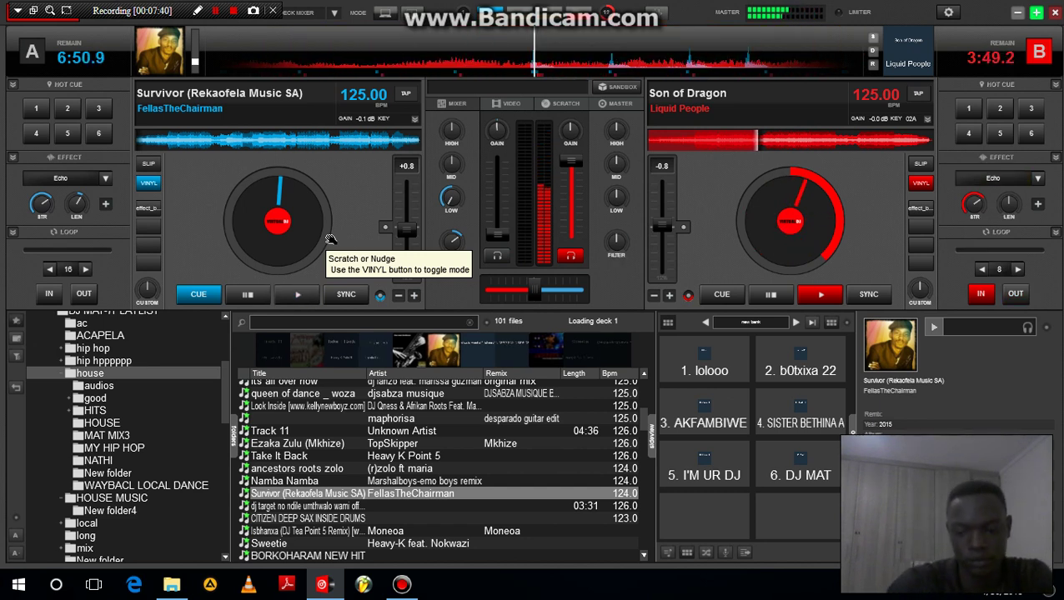
Start 'Survivor' on deck A, return it to its cue point, and restart it under 'Son of Dragon'
key("Tab")
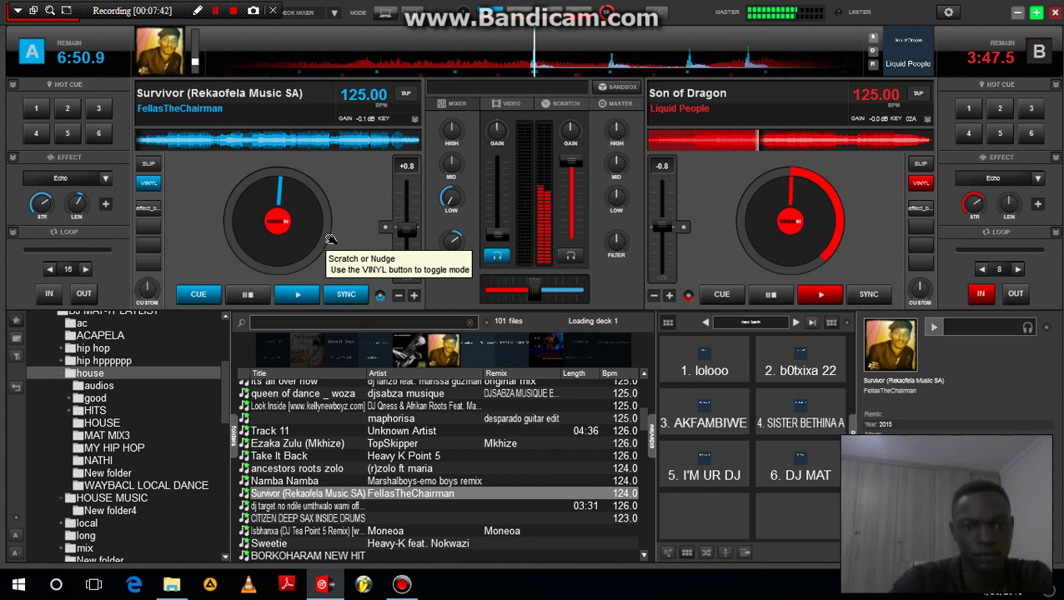
key("space")
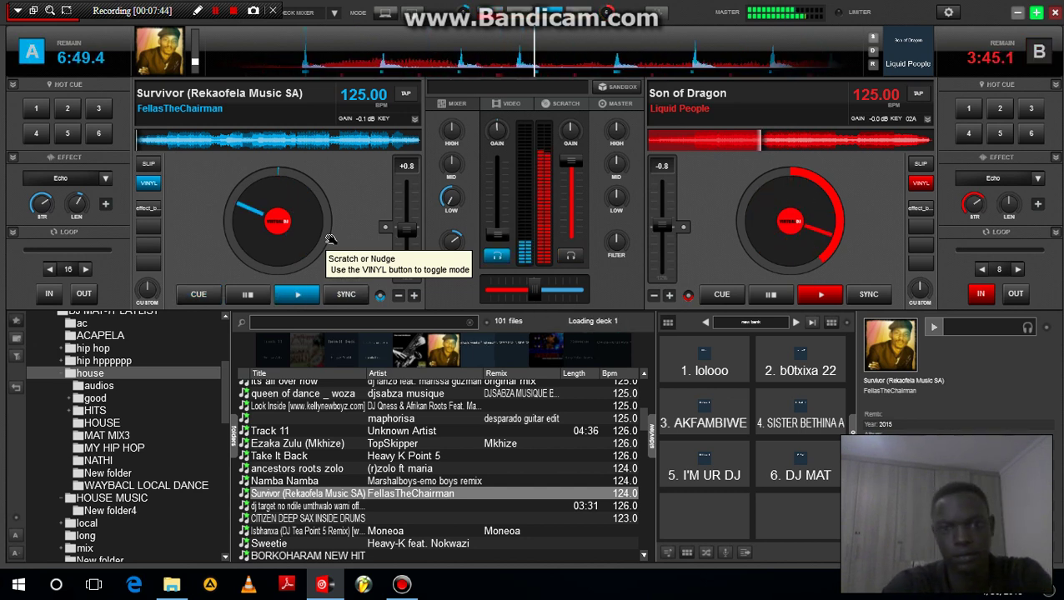
key("space")
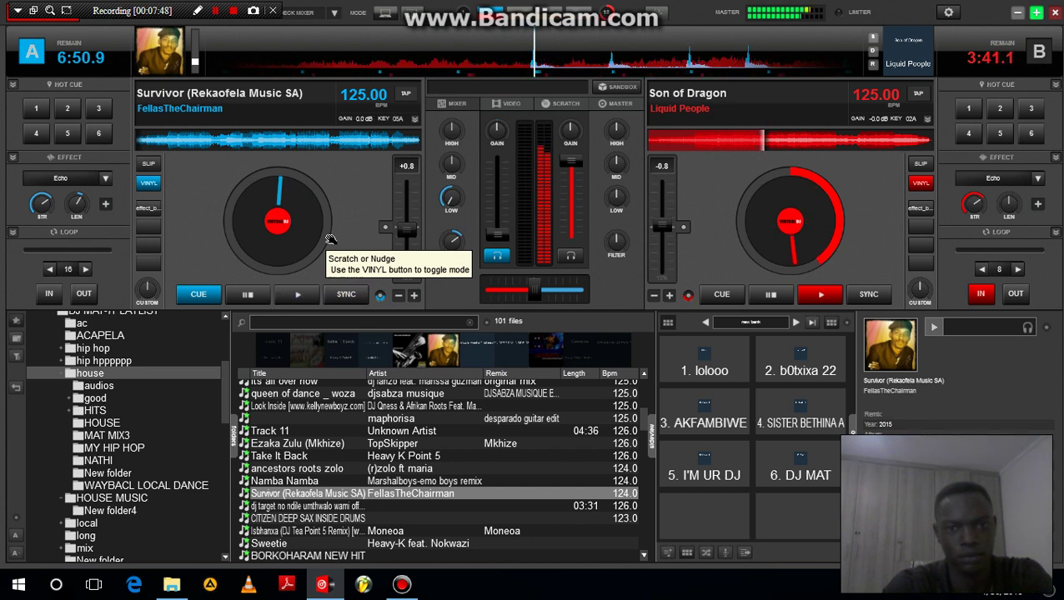
key("space")
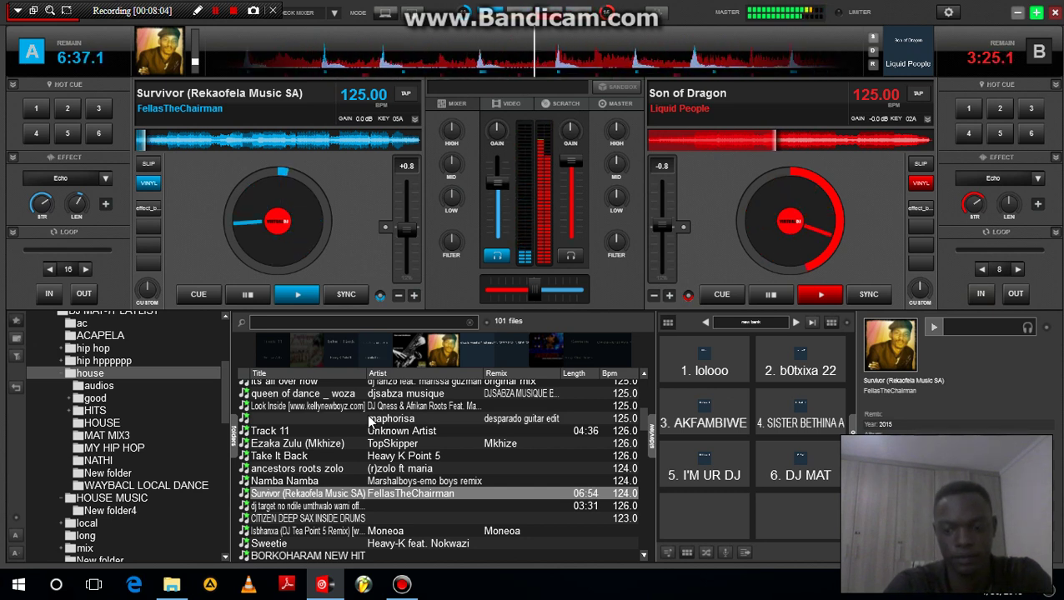
Cut the lows and raise the filter on deck B while bringing deck A's volume up to full
key("Tab")
key("Tab")
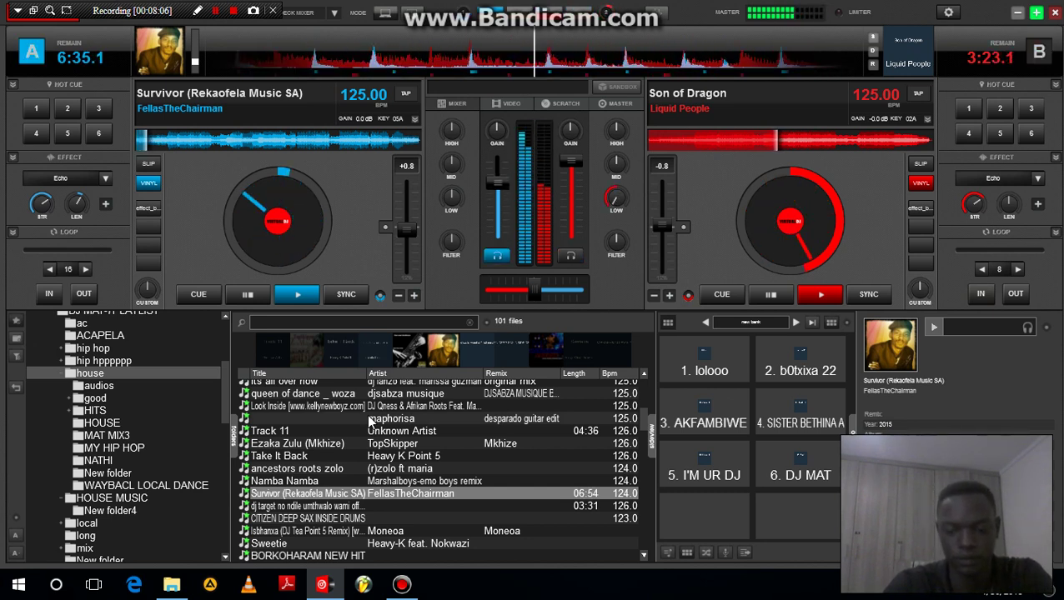
key("Tab")
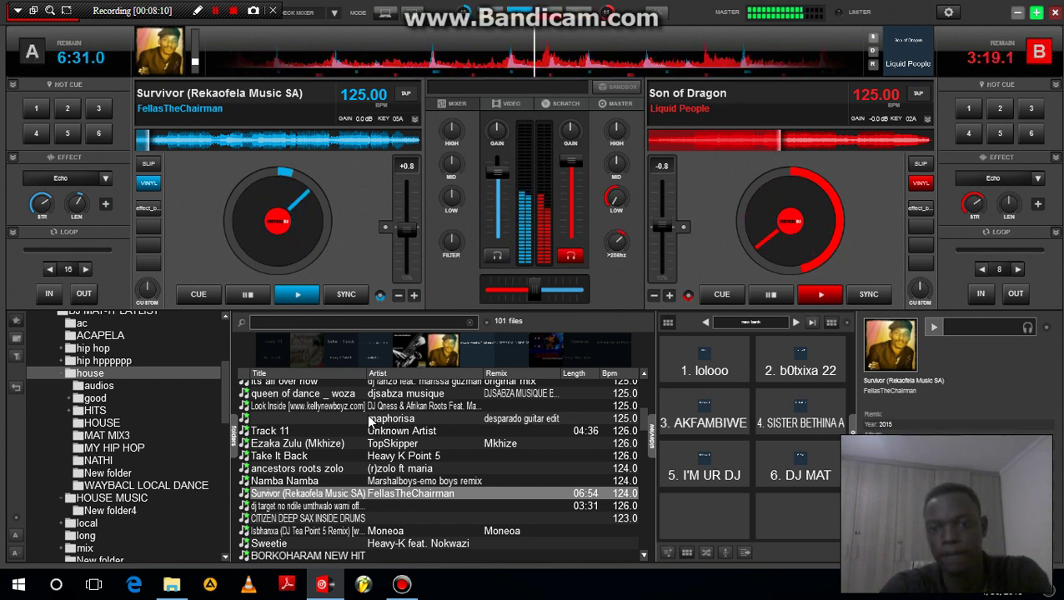
key("Tab")
key("Home")
key("Home")
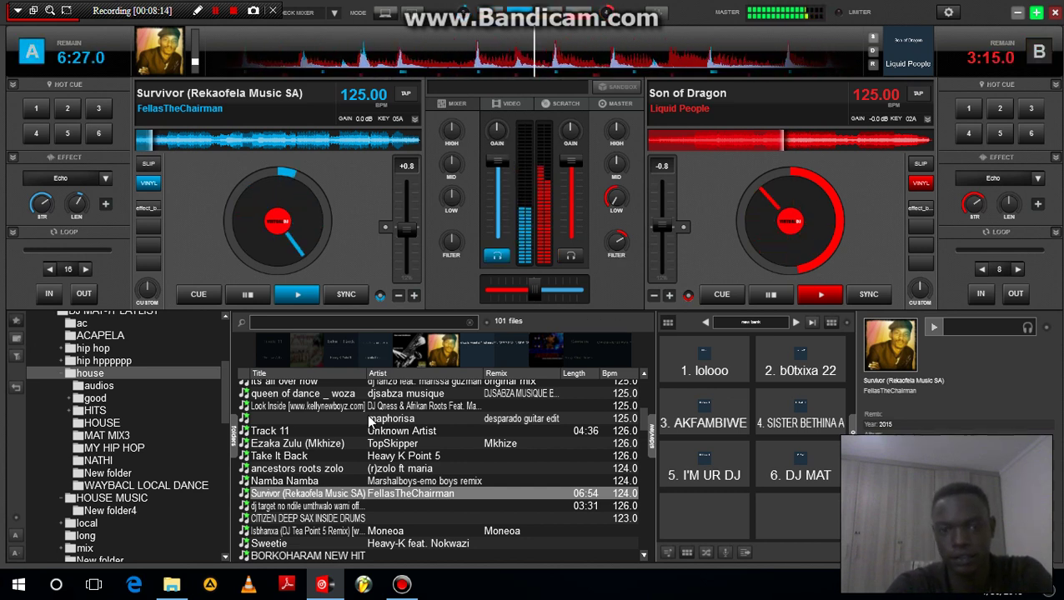
Fade 'Son of Dragon' out completely on deck B and stop that deck
key("Tab")
key("End")
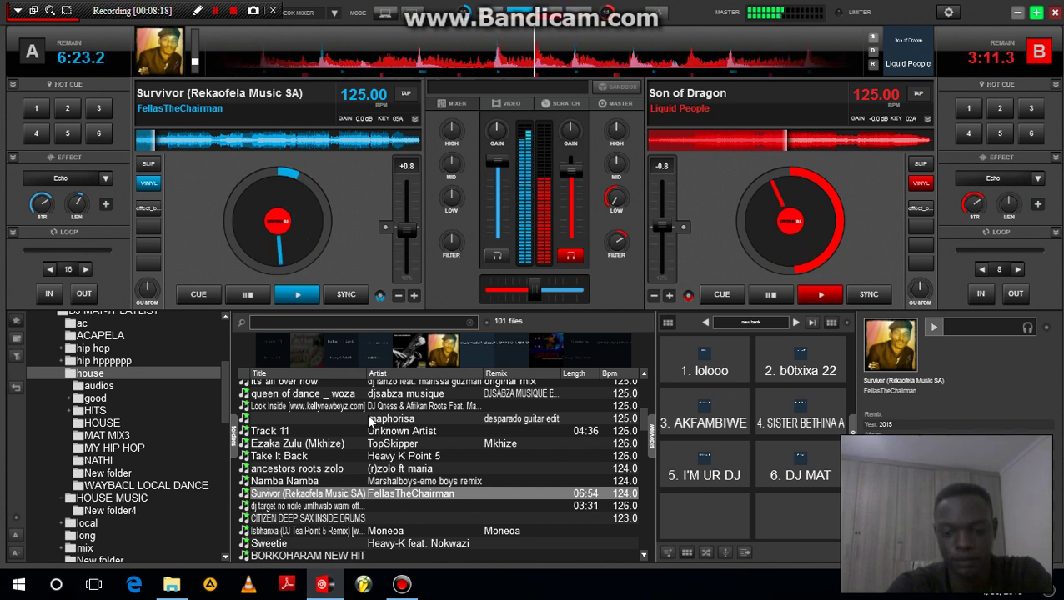
key("End")
key("End")
key("End")
key("End")
key("End")
key("End")
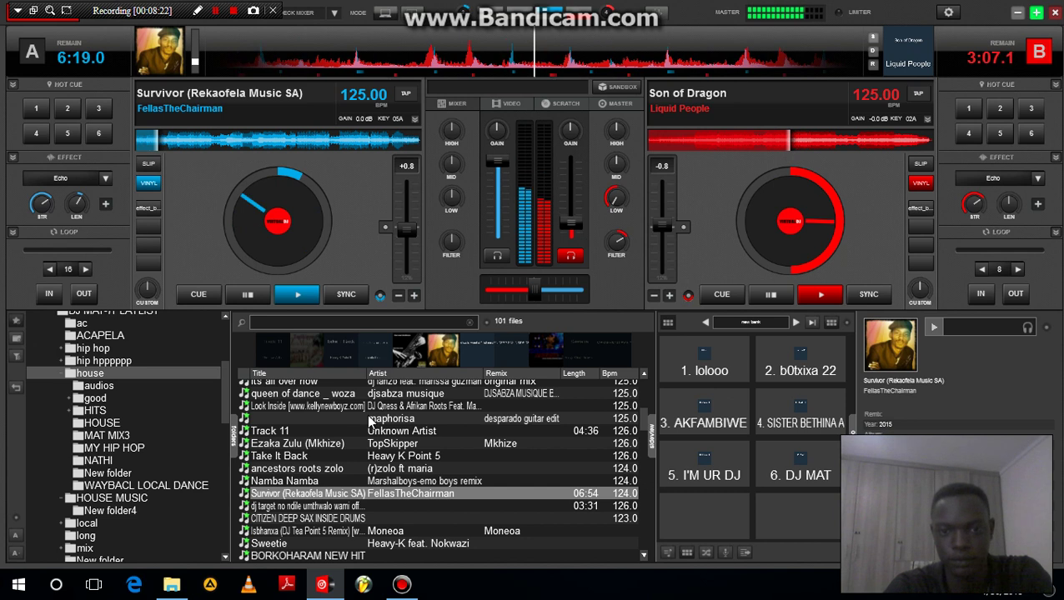
left_click(771, 295)
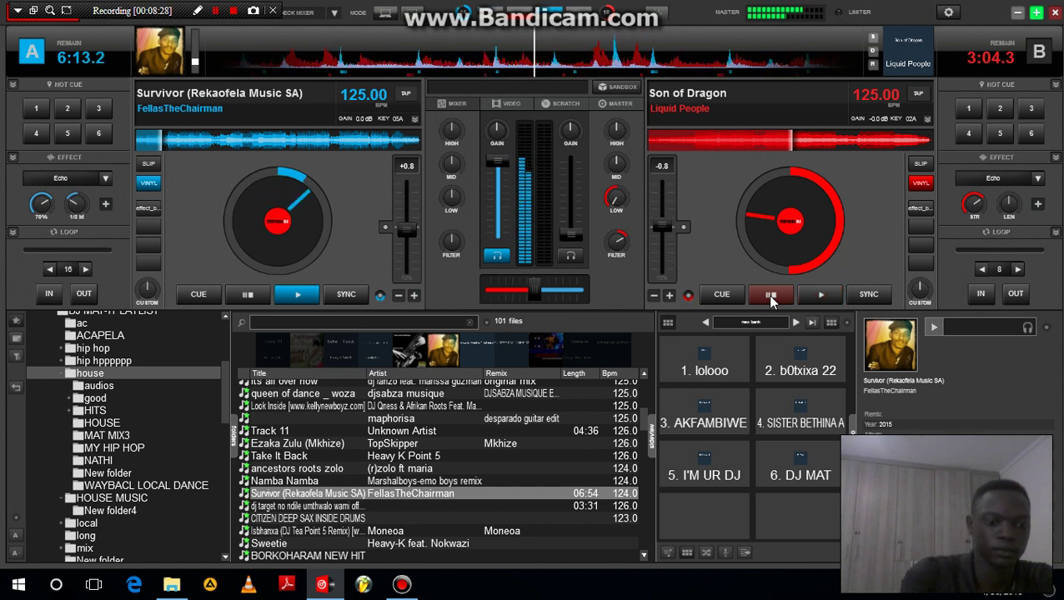
Apply Echo to 'Survivor' on deck A, then switch the deck's effect to BrakeStart and stop the track
key("e")
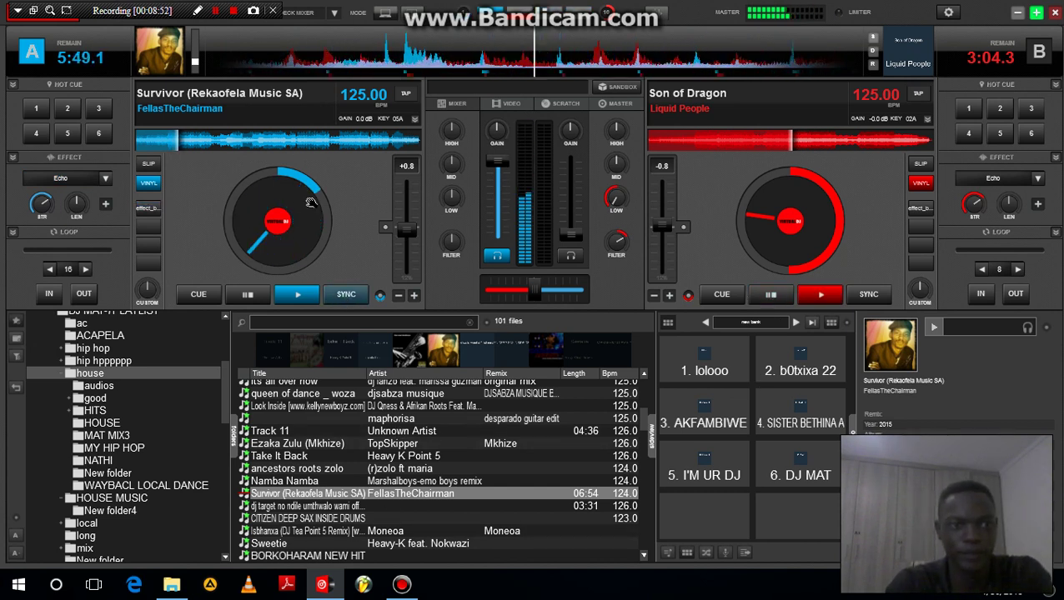
left_click(105, 180)
left_click(178, 238)
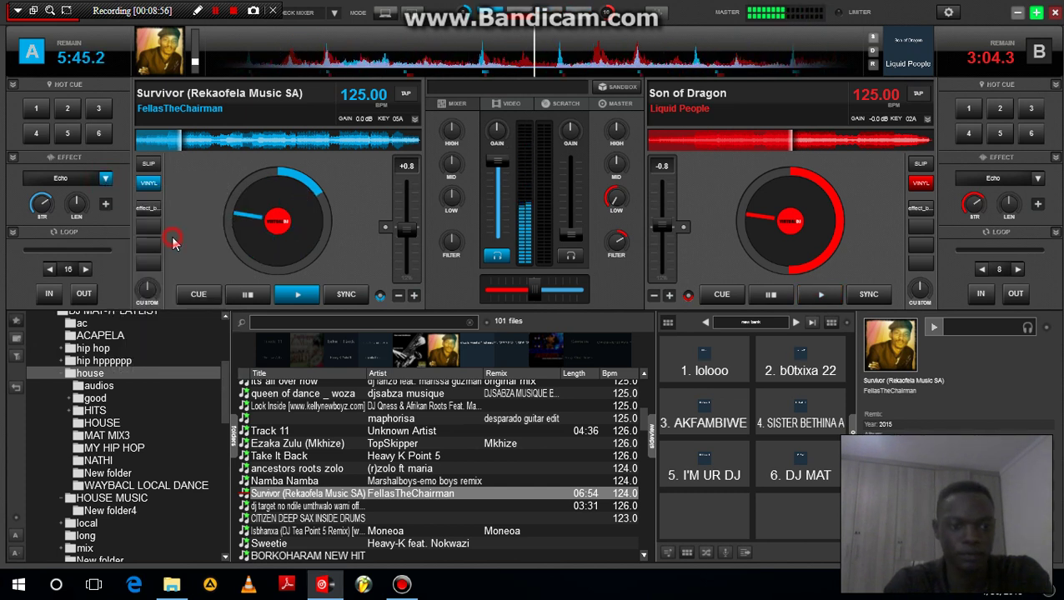
left_click(77, 182)
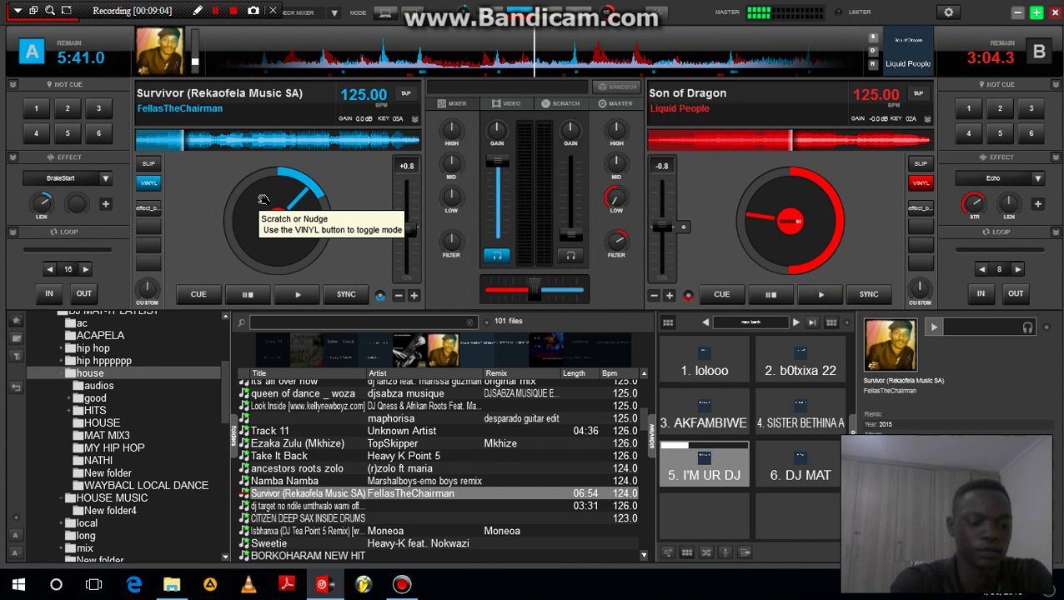
Fire sampler pads 2, 1 and 3 to close the mix, and minimize the DJ software
key("2")
key("1")
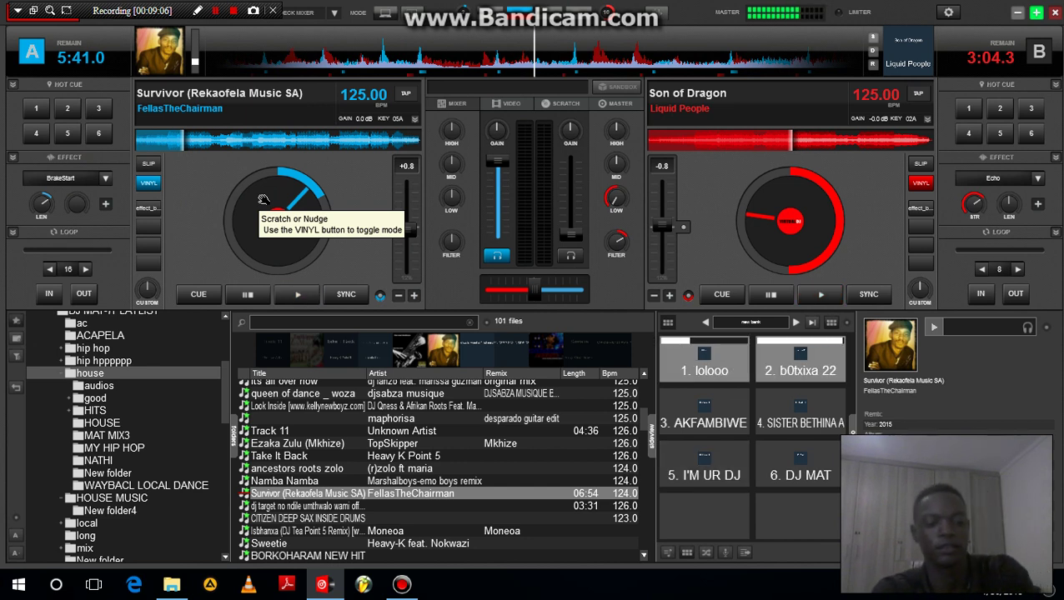
key("3")
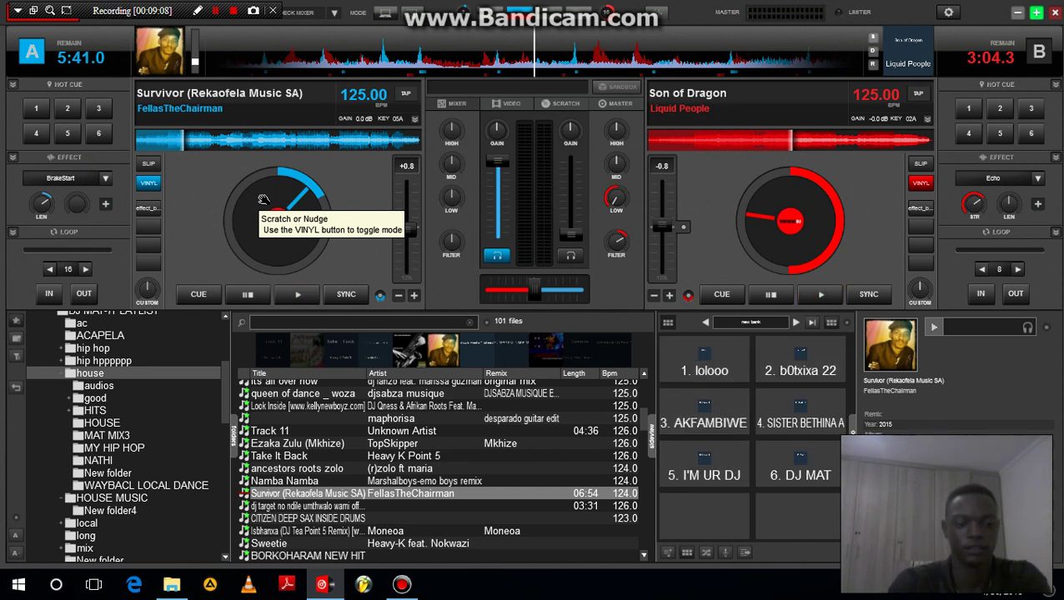
left_click(1016, 14)
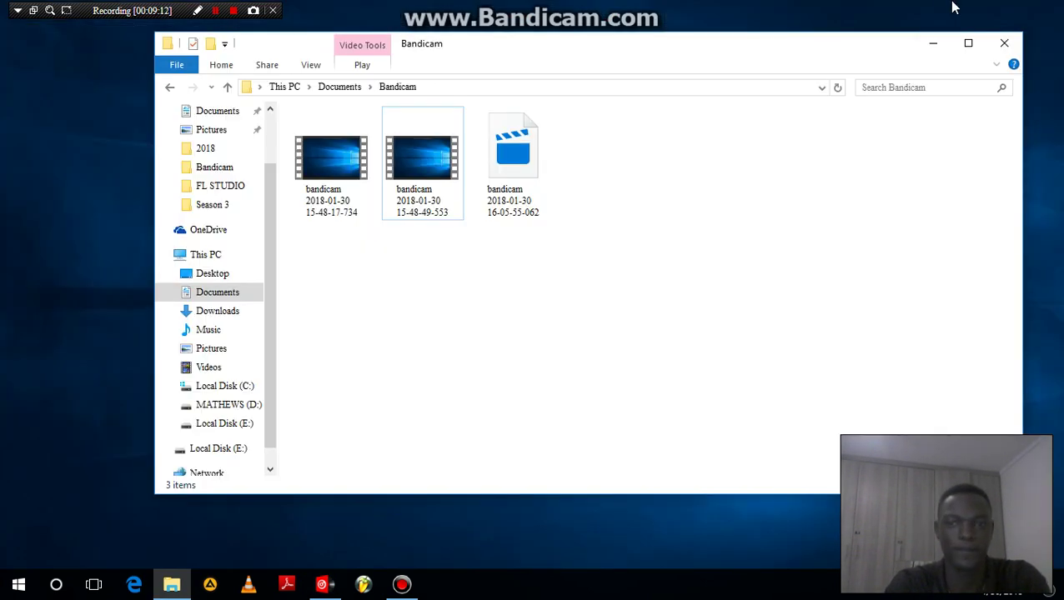